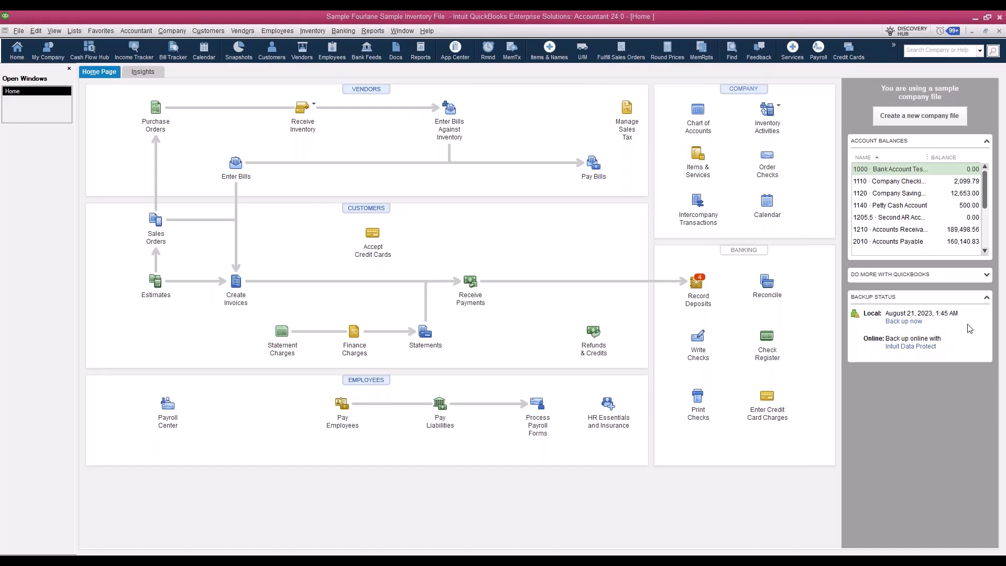
Review the company-level Items & Inventory preferences for purchase orders and inventory, and close them without saving
click(36, 31)
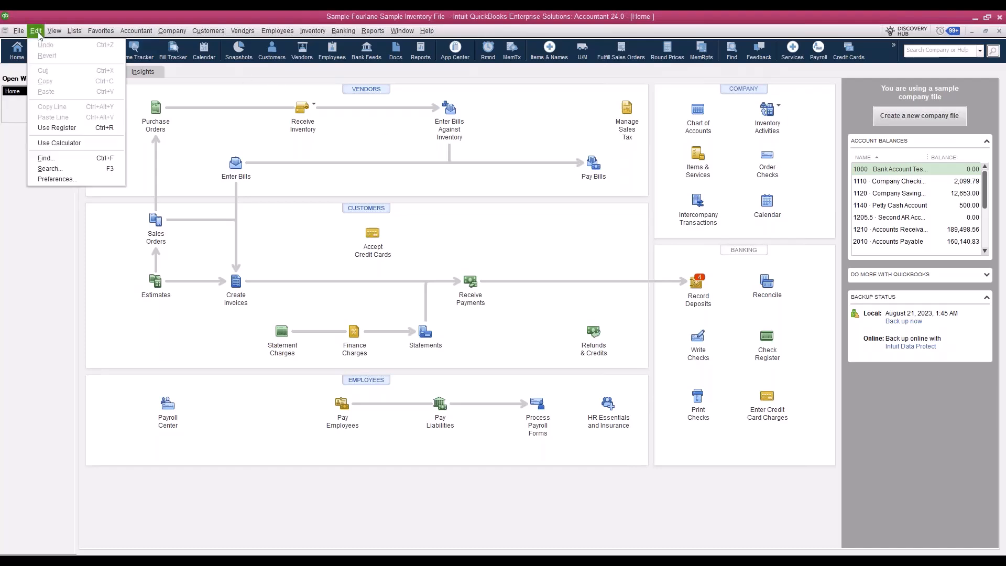
click(52, 179)
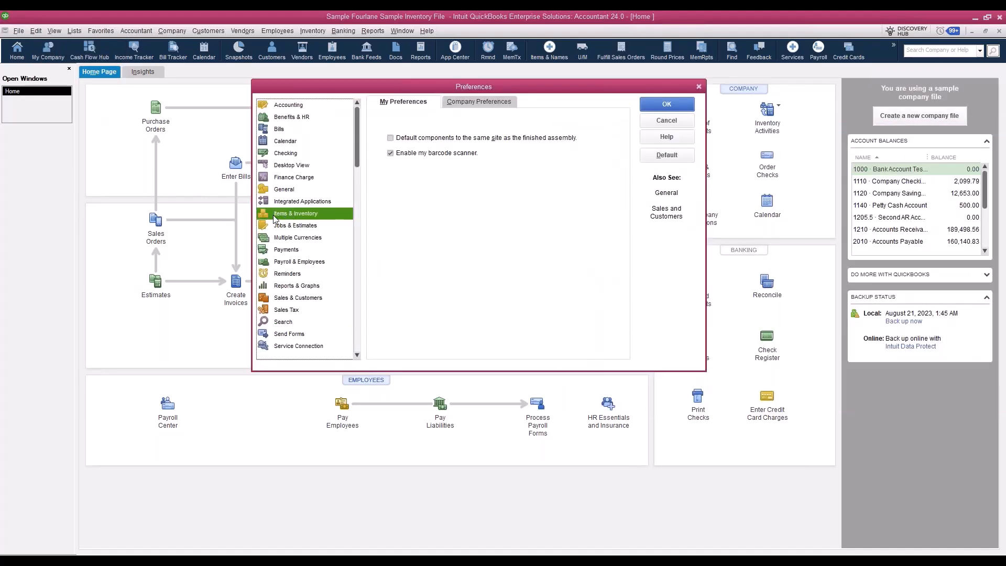
click(483, 103)
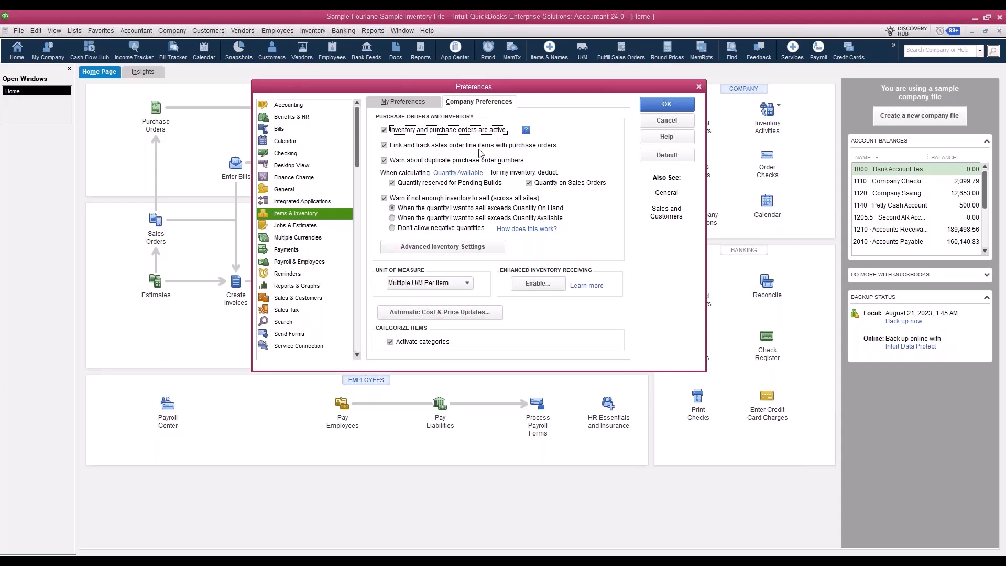
click(657, 125)
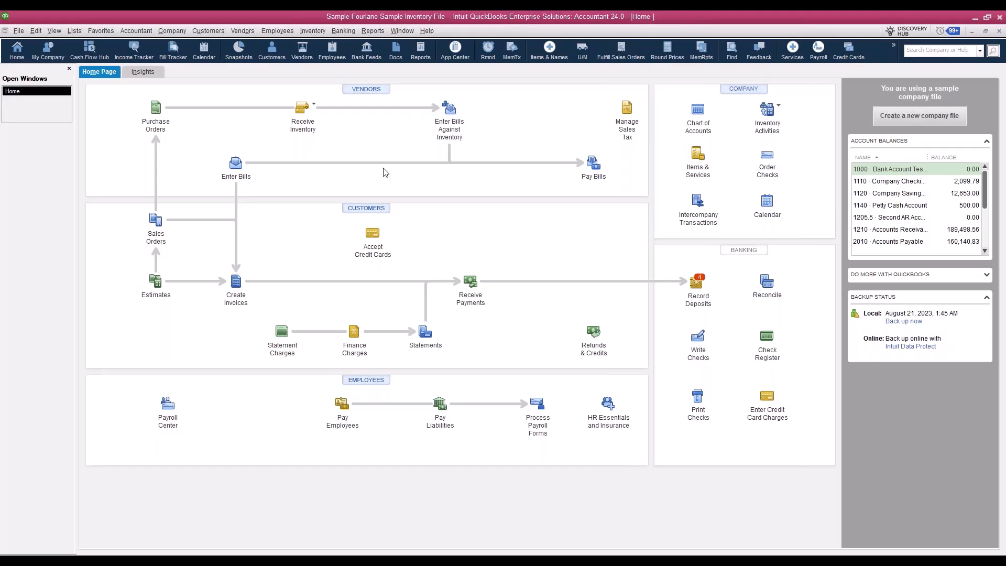
Bring up the previous purchase order for review and start a new blank purchase order
click(156, 110)
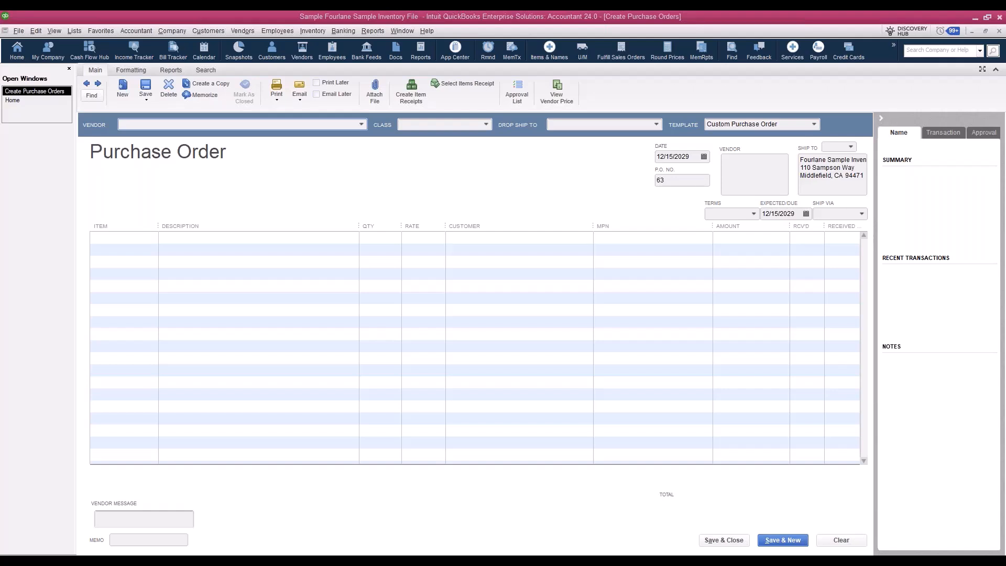
click(87, 83)
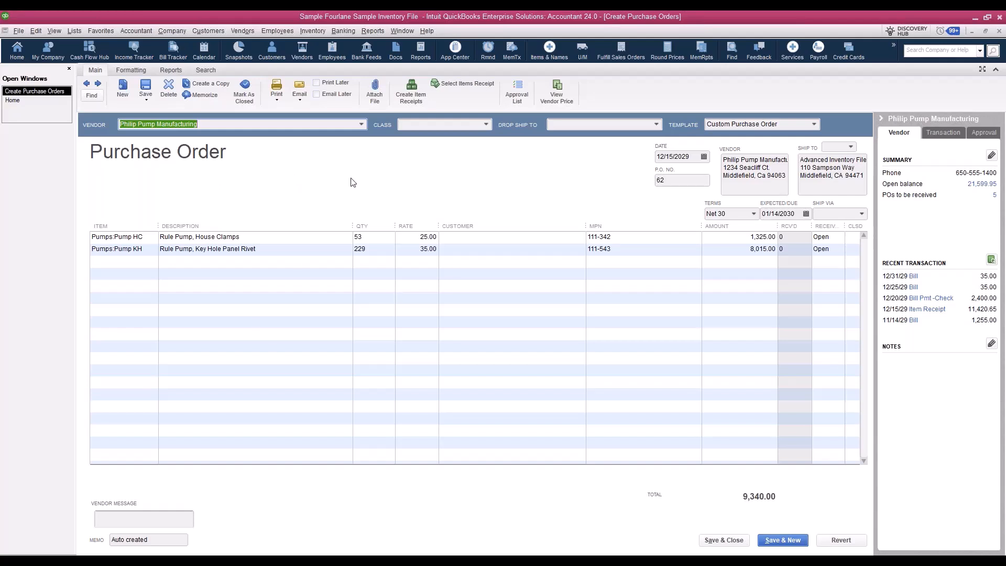
click(779, 543)
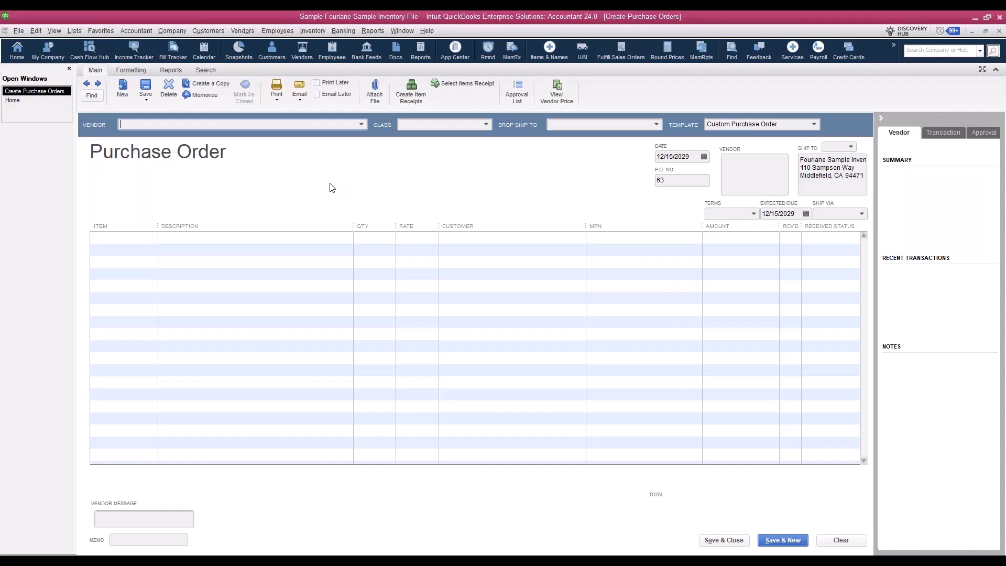
Set the vendor to Caylor's Hardware & Adhesives, class to Automatic Pool Systems, and drop-ship destination to Dunning's Pool Depot's Las Wages Store # 554
click(361, 124)
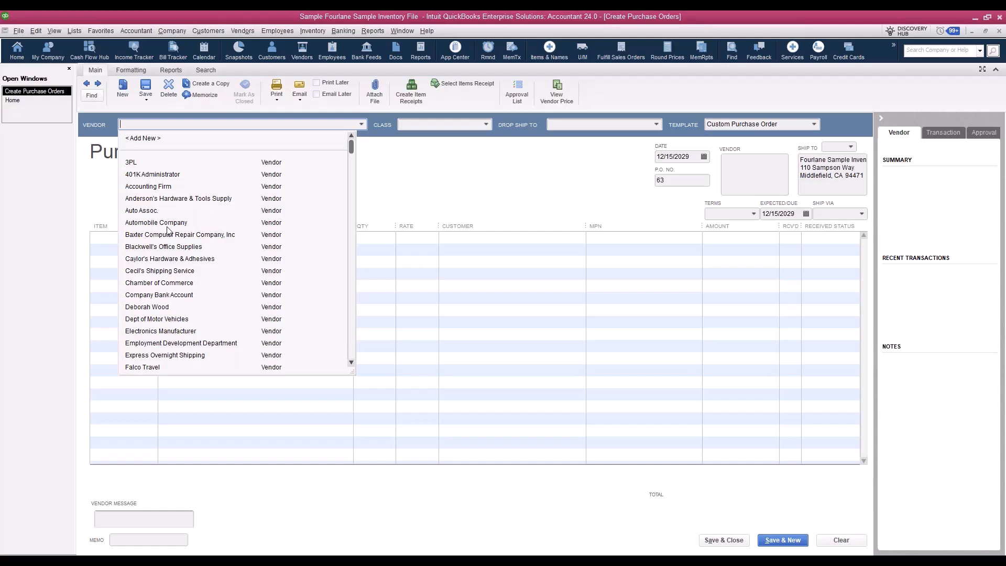
click(169, 260)
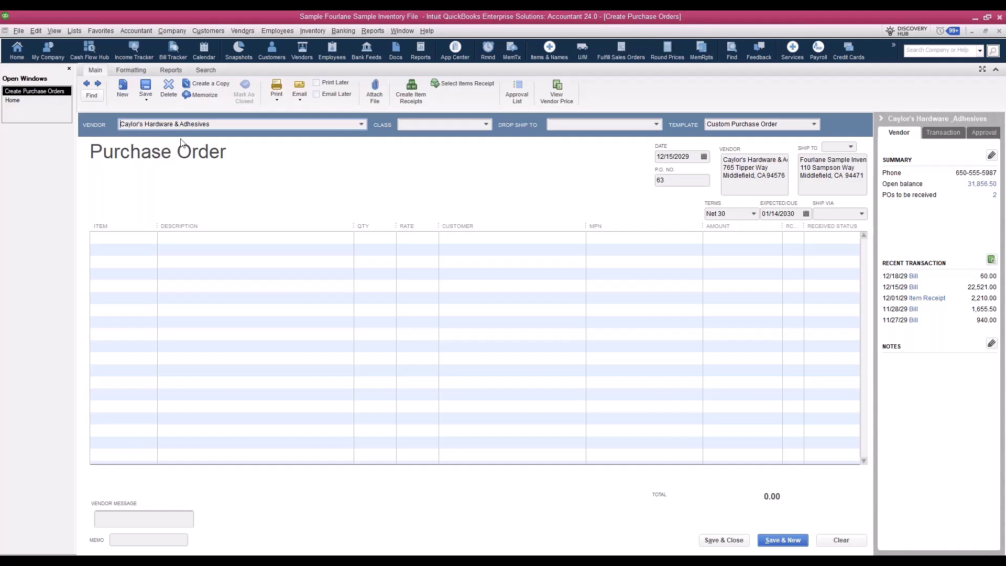
click(485, 124)
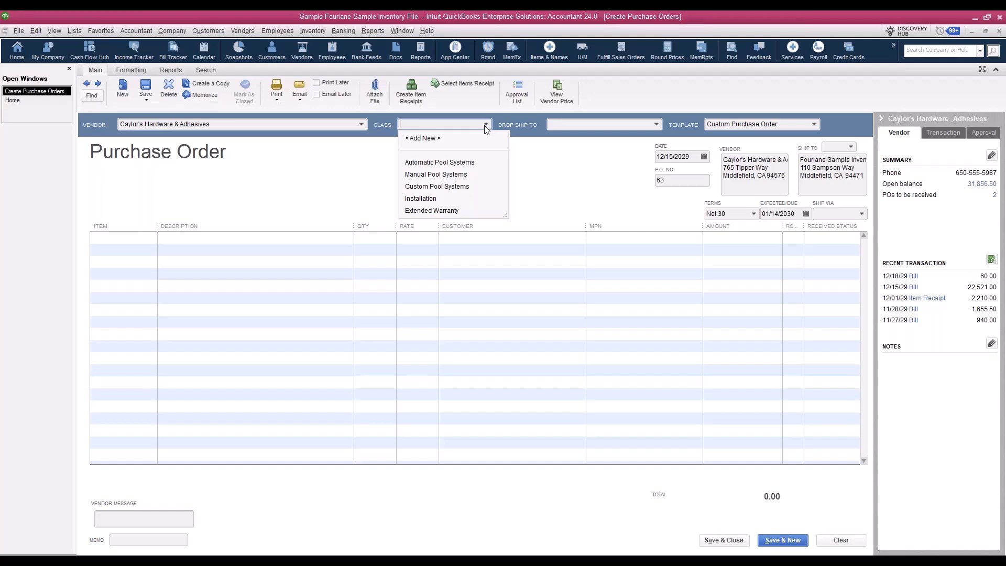
click(420, 164)
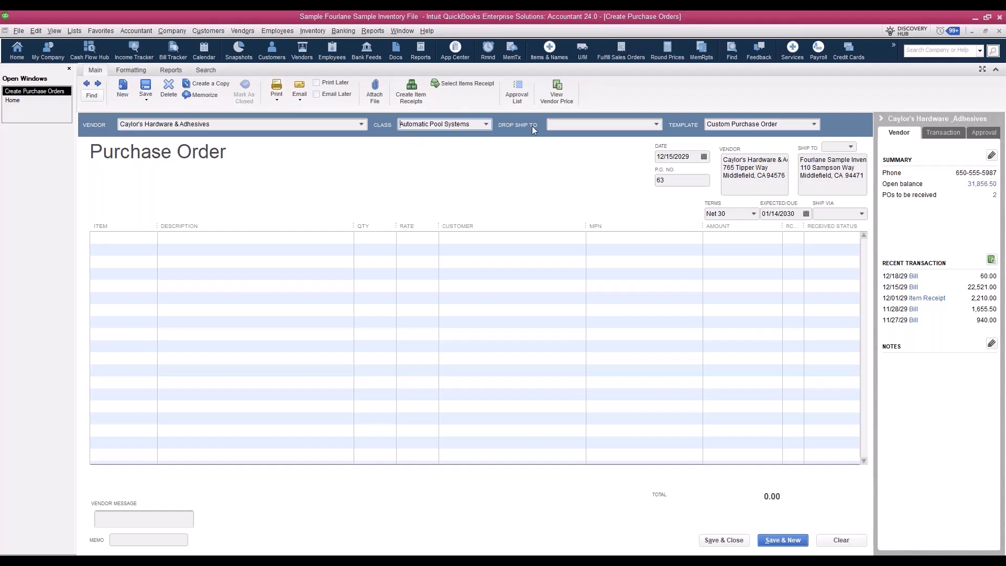
click(657, 126)
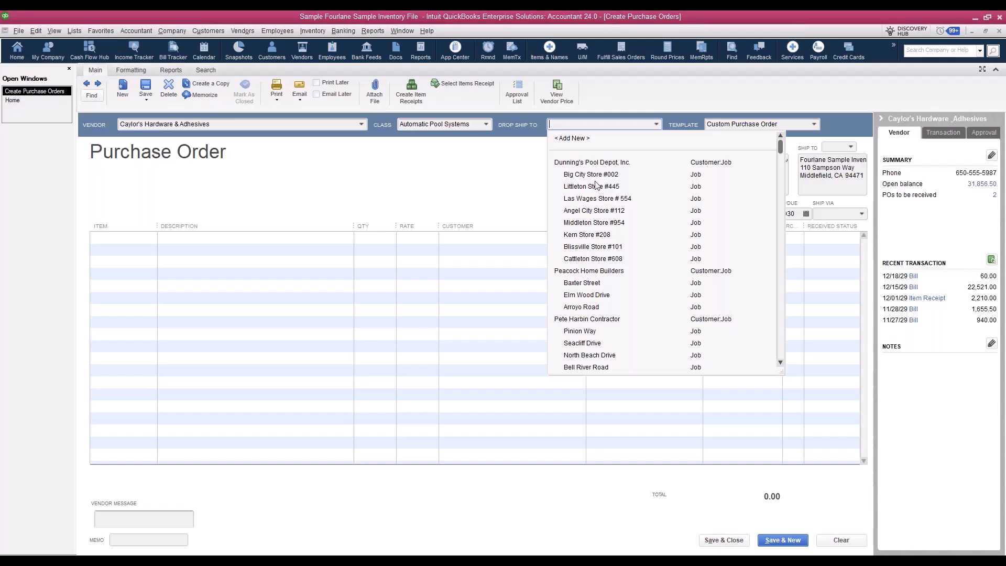
click(576, 203)
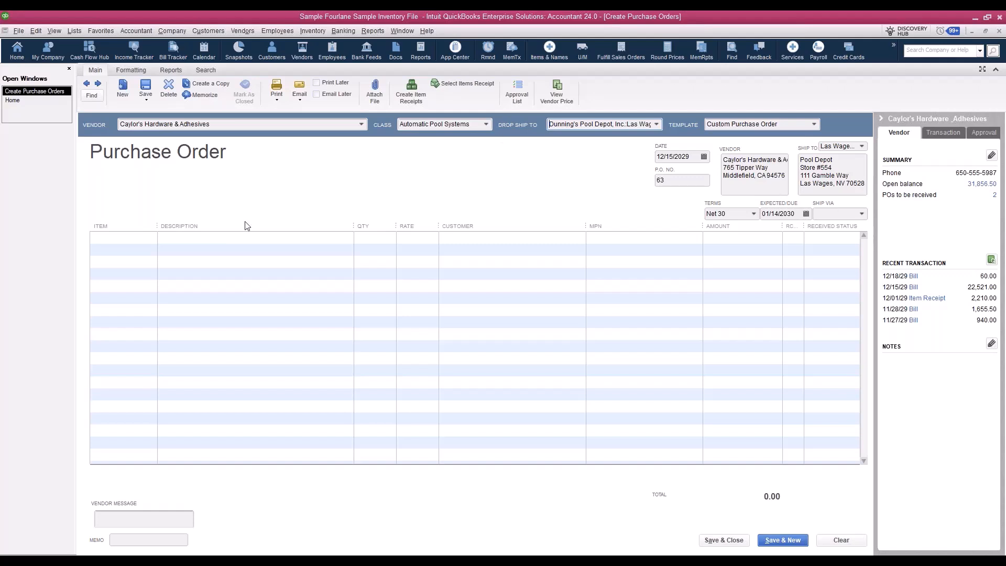
Open Find & Select Items for the first order line and look over the searchable fields, keeping All fields
click(210, 240)
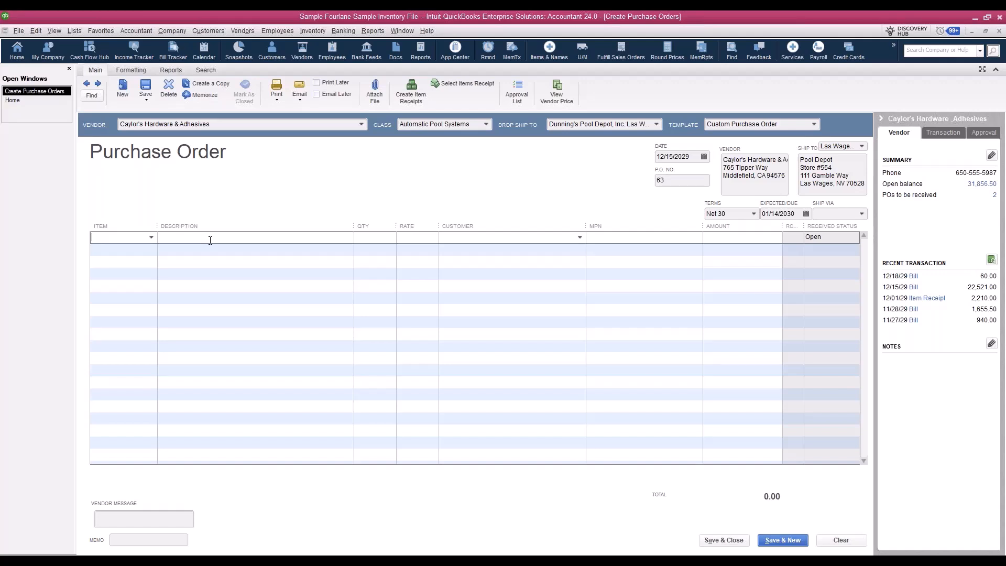
click(151, 238)
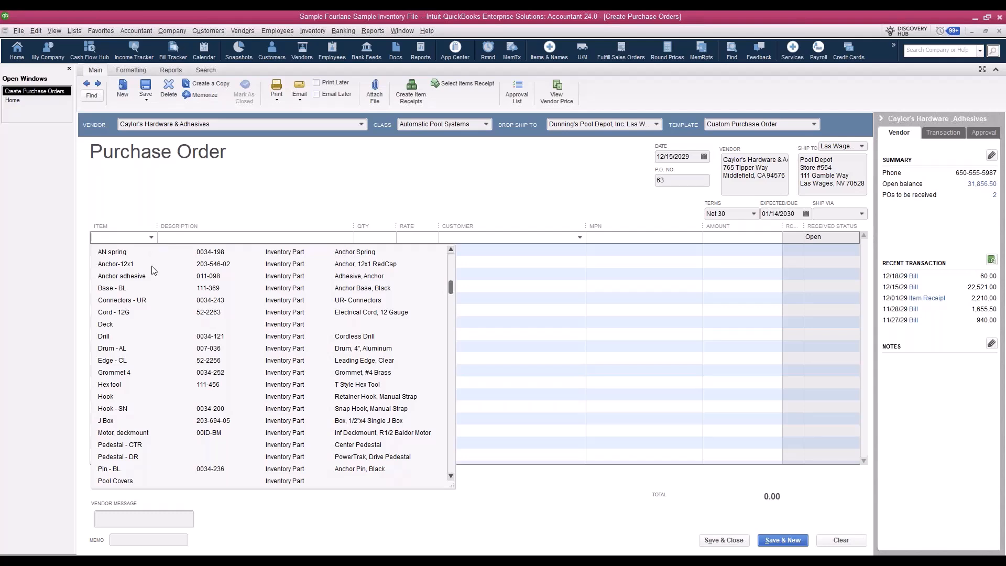
scroll(147, 262, up, 3)
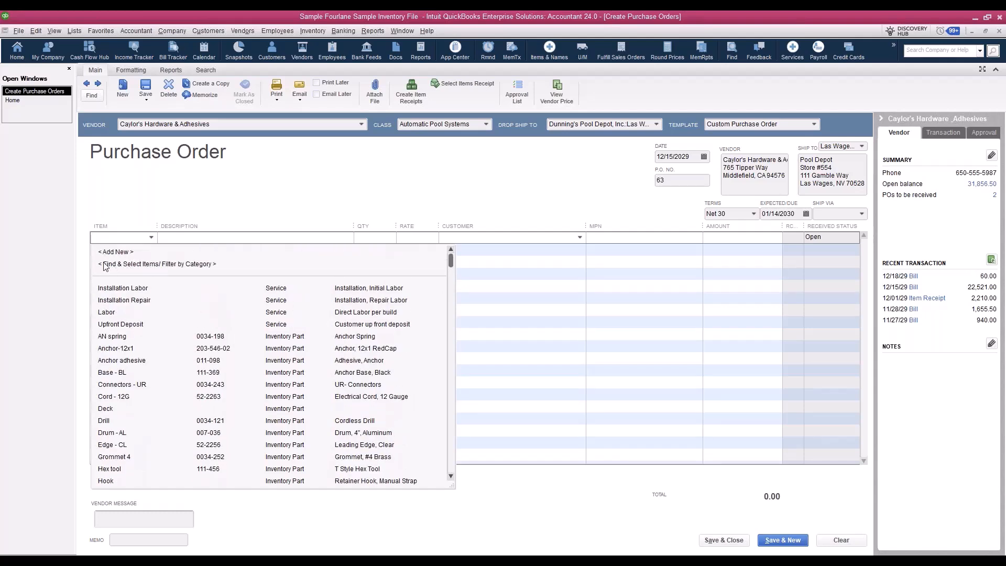
click(157, 264)
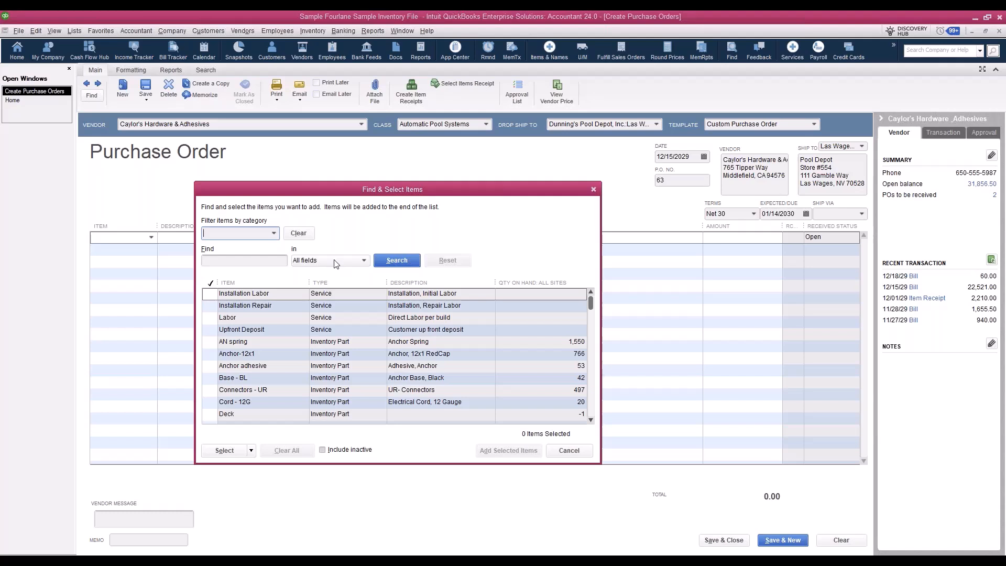
click(364, 261)
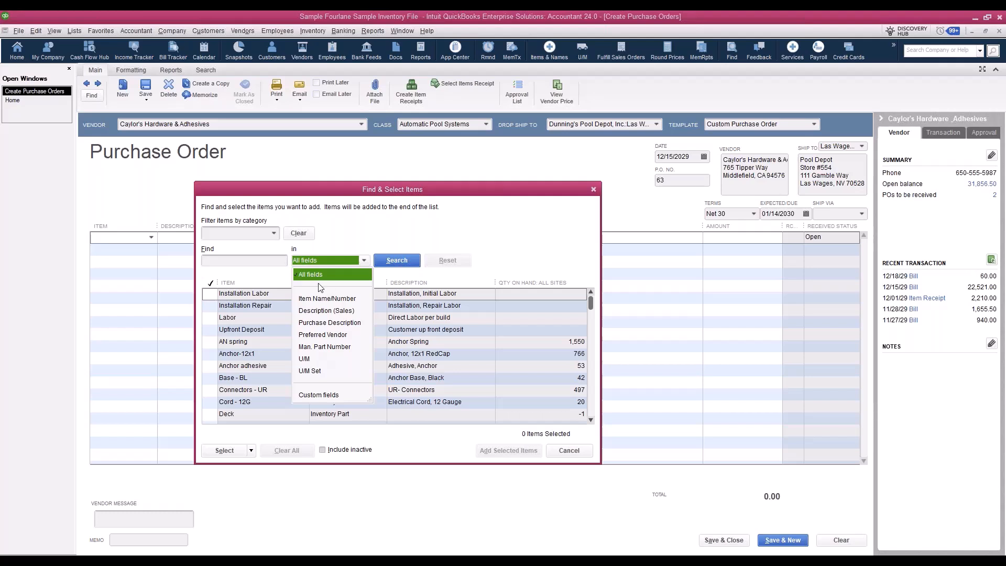
click(500, 235)
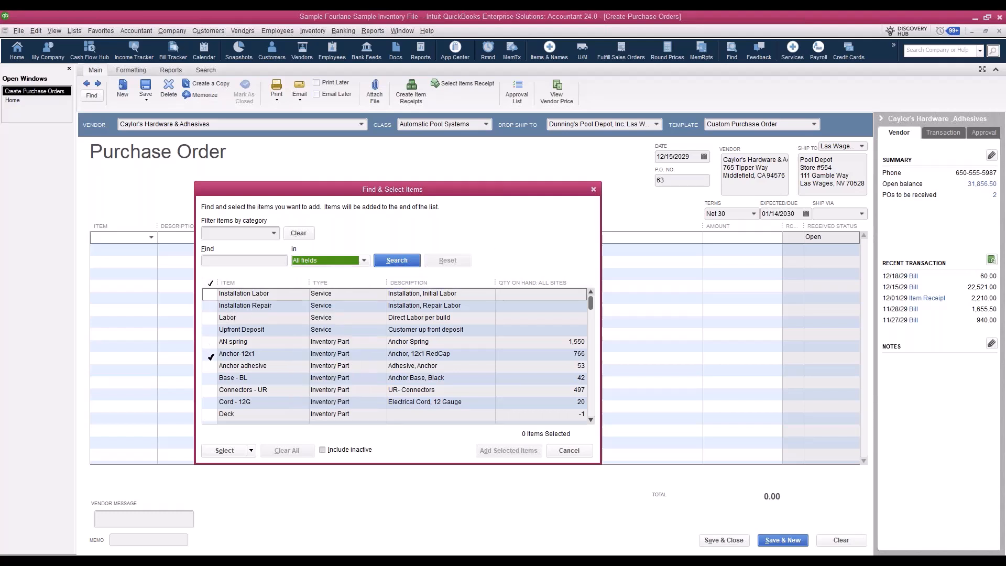
Mark the items Anchor-12x1, Connectors - UR, Drill, Grommet 4 and Hook for the purchase order
click(210, 354)
scroll(210, 360, down, 1)
click(210, 355)
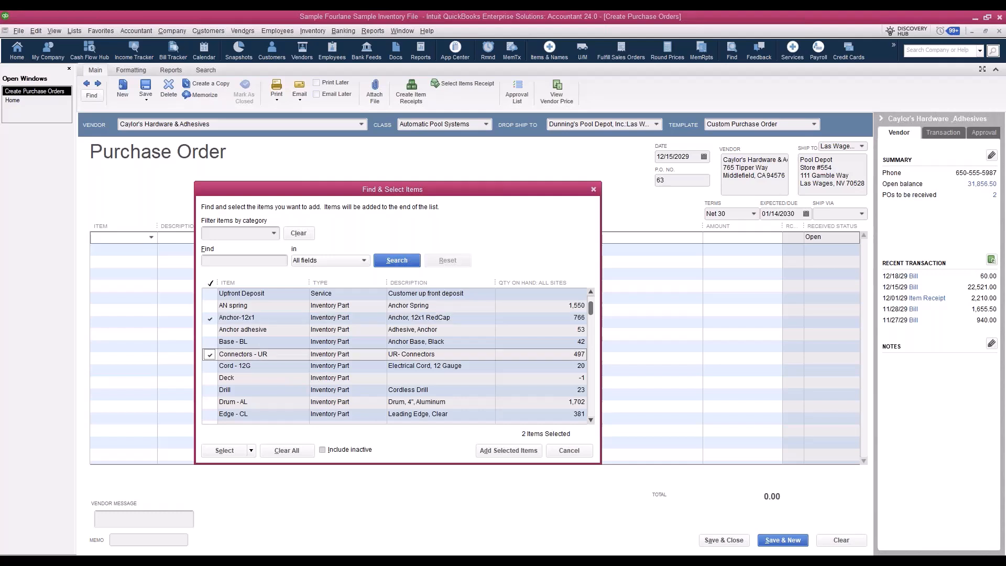
click(210, 390)
scroll(210, 390, down, 1)
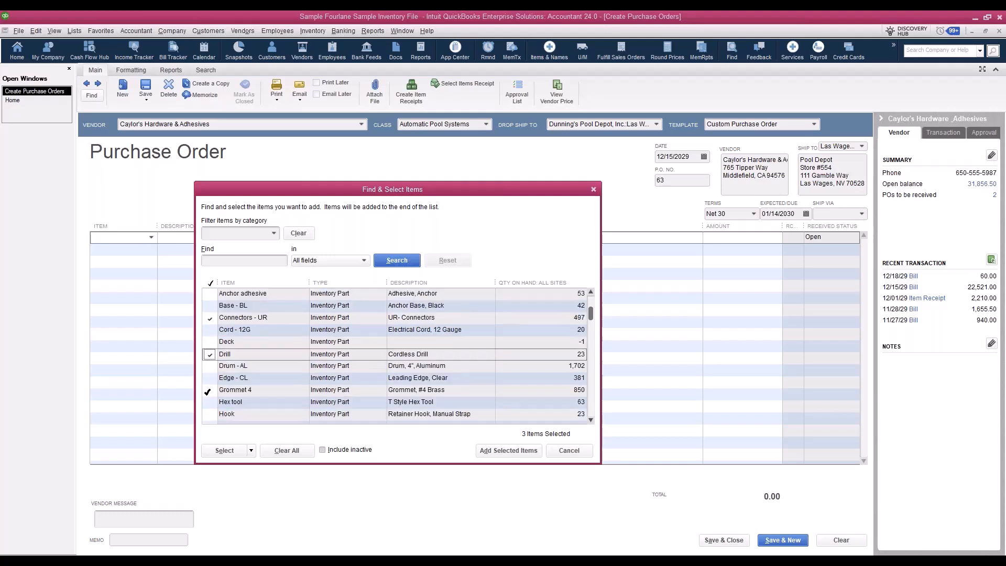
click(210, 391)
scroll(210, 389, down, 1)
click(209, 379)
Also mark Pin - BL, Pedestal - CTR, Pedestal - DR and Pool Covers:Cover -AQ, and add all selected items to the purchase order
scroll(209, 379, down, 2)
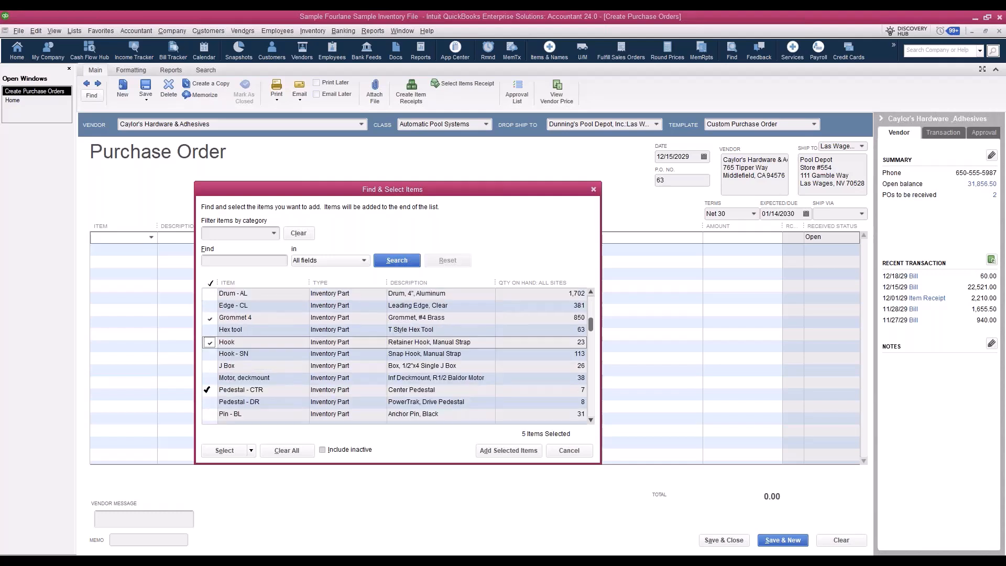
click(210, 378)
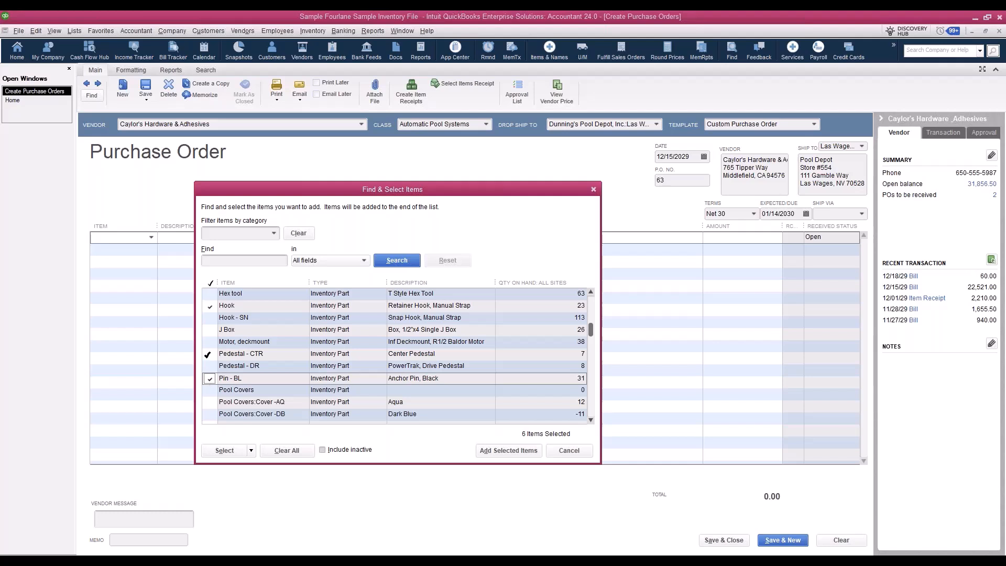
click(208, 353)
click(209, 365)
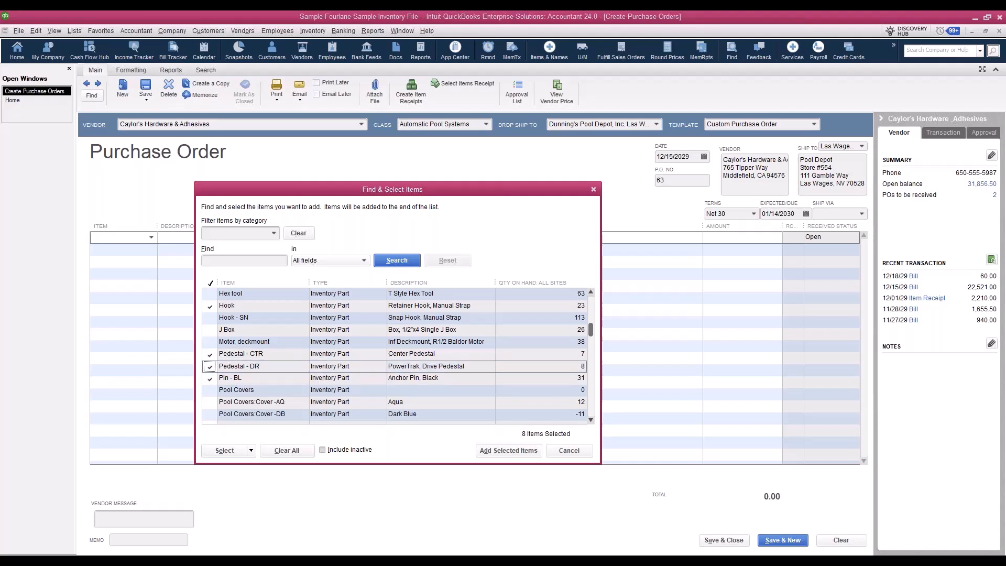
scroll(210, 366, down, 1)
click(211, 366)
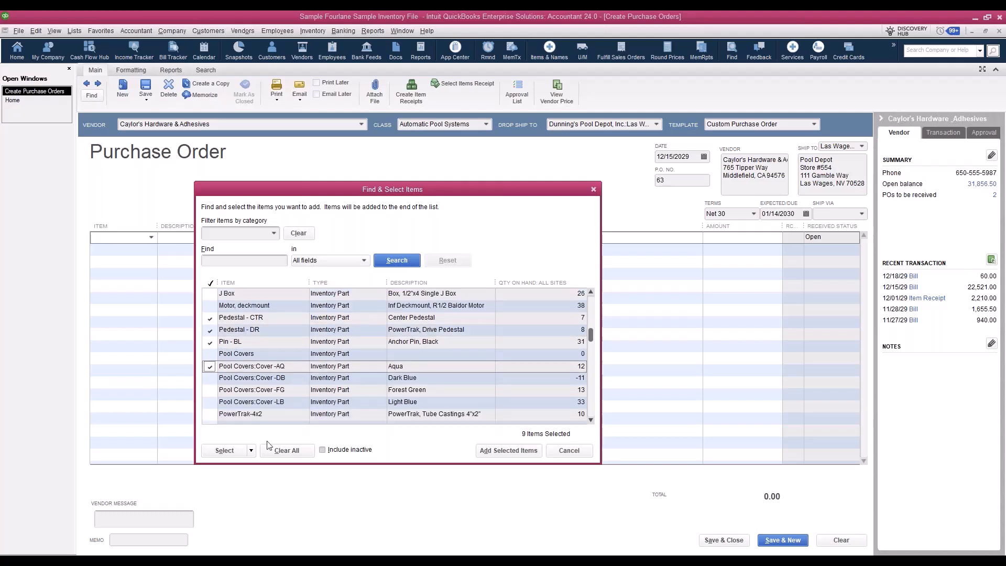
click(526, 450)
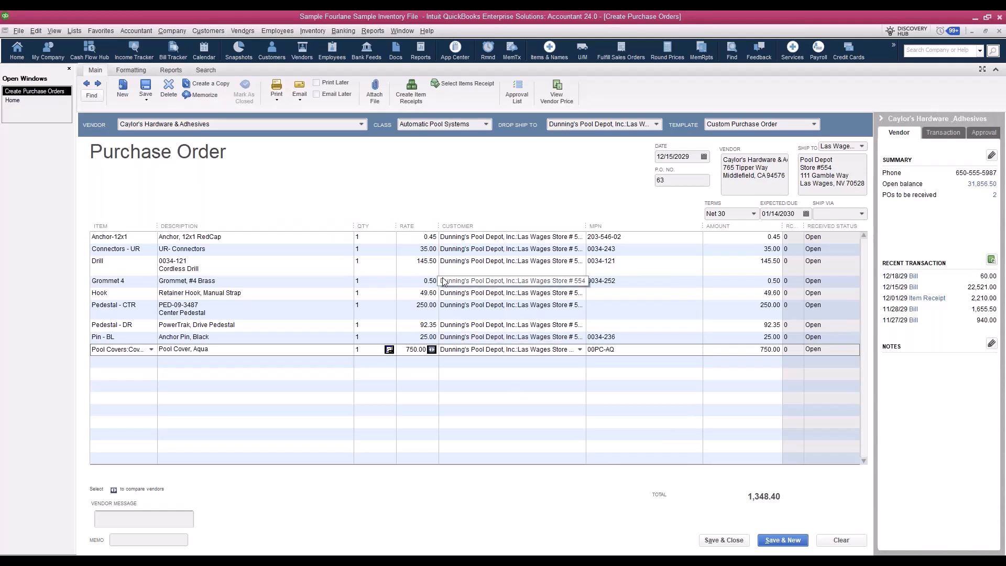
Set the quantity to 100 on the Anchor-12x1, Connectors - UR and Drill lines
click(363, 237)
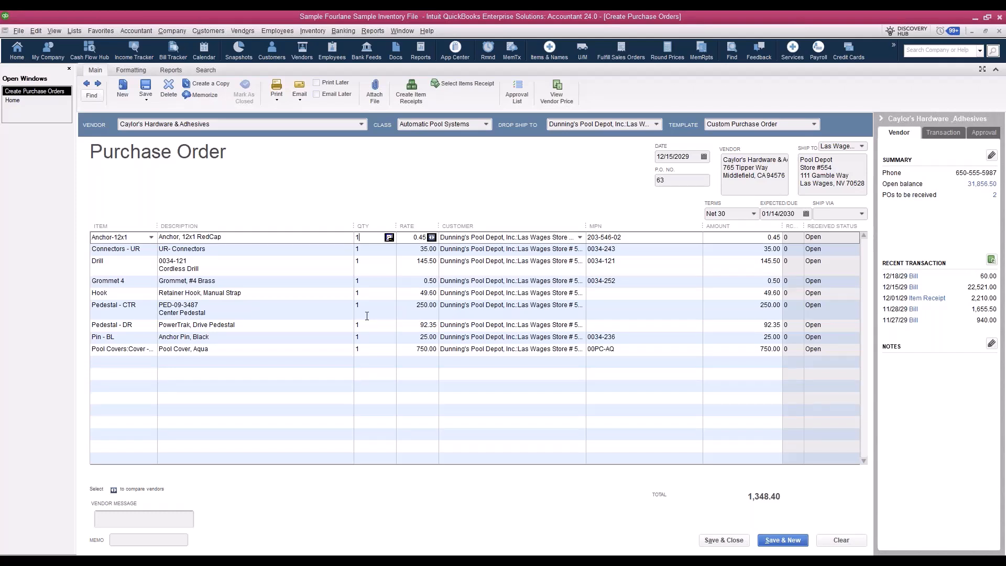
text(00)
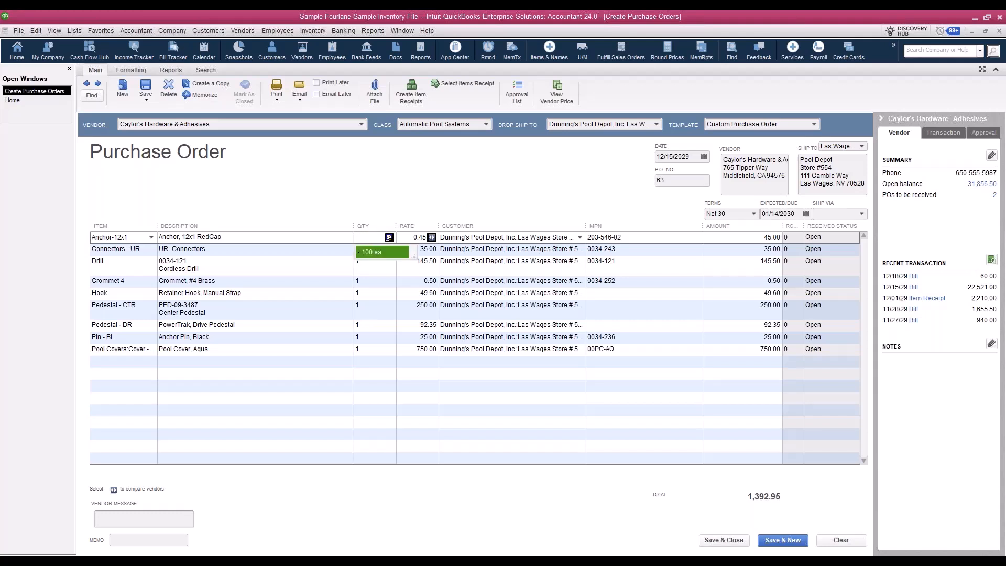
key(Tab)
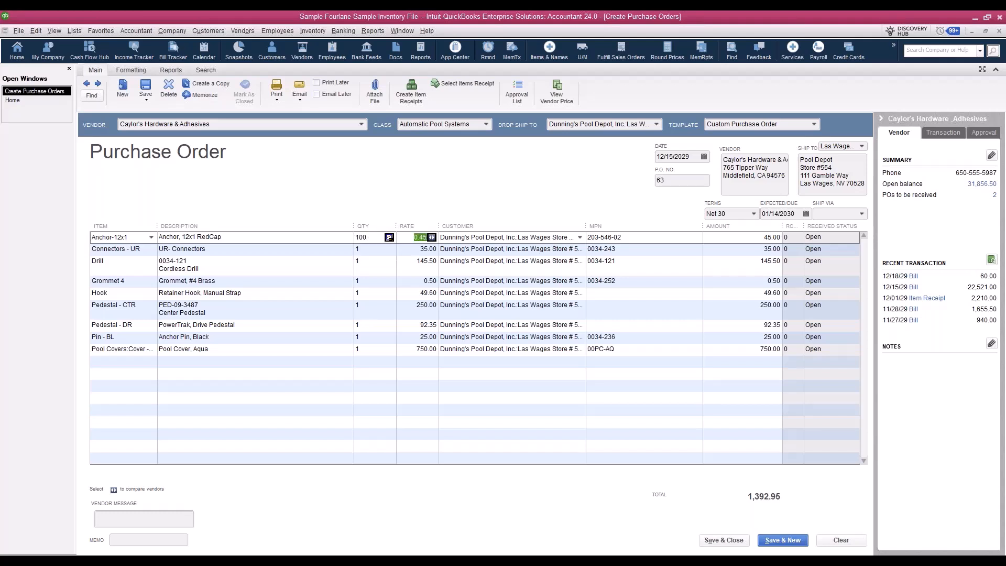
click(390, 254)
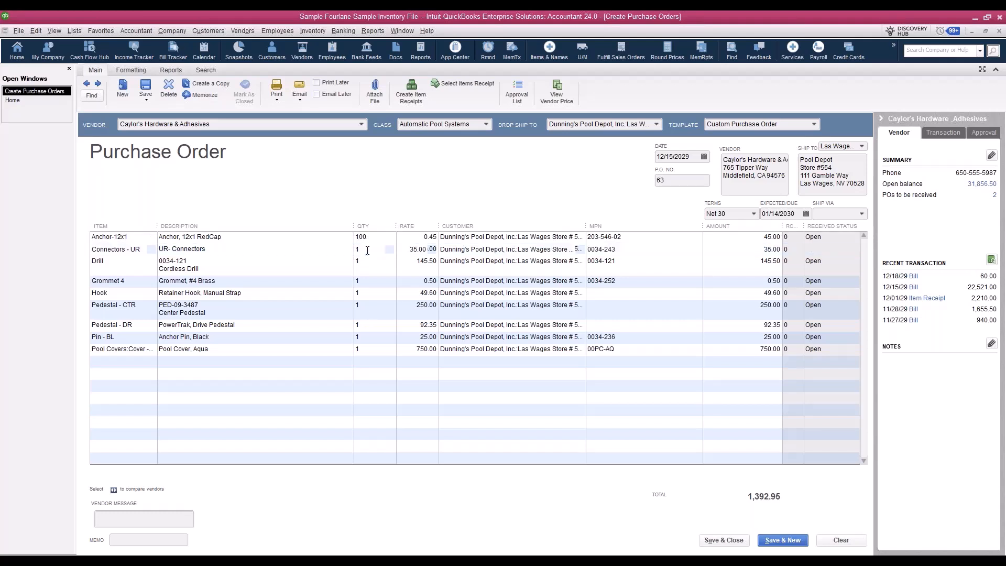
text(00)
key(Tab)
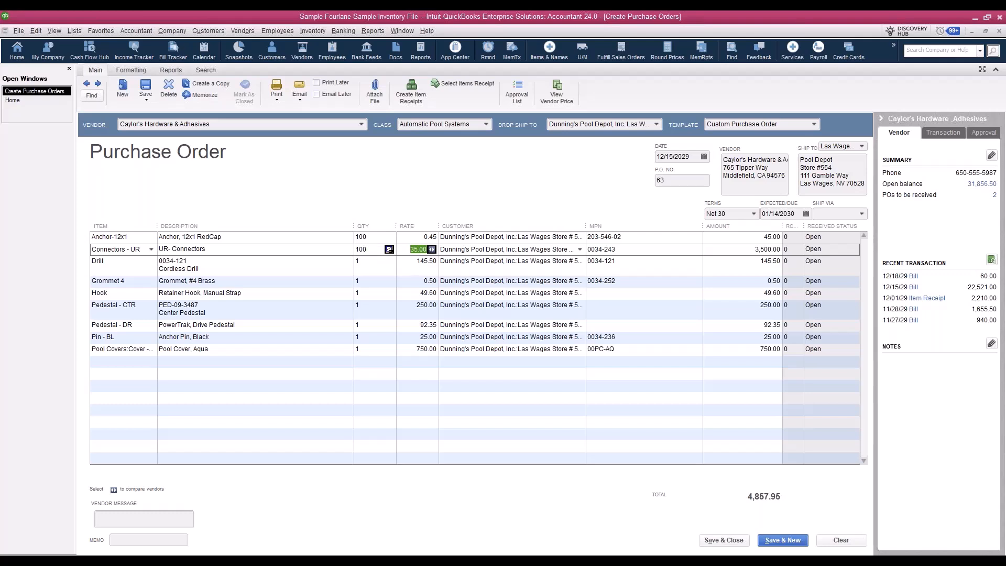
click(385, 264)
text(00)
key(Tab)
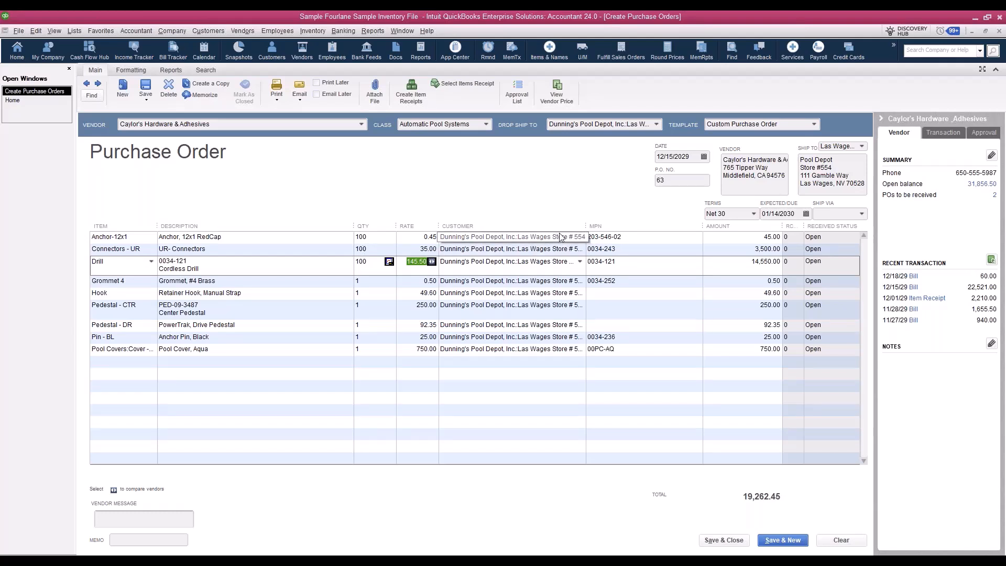
Widen the Customer column to fit the full job names and reselect Las Wages Store # 554 as the drop-ship destination
drag(590, 226, 675, 225)
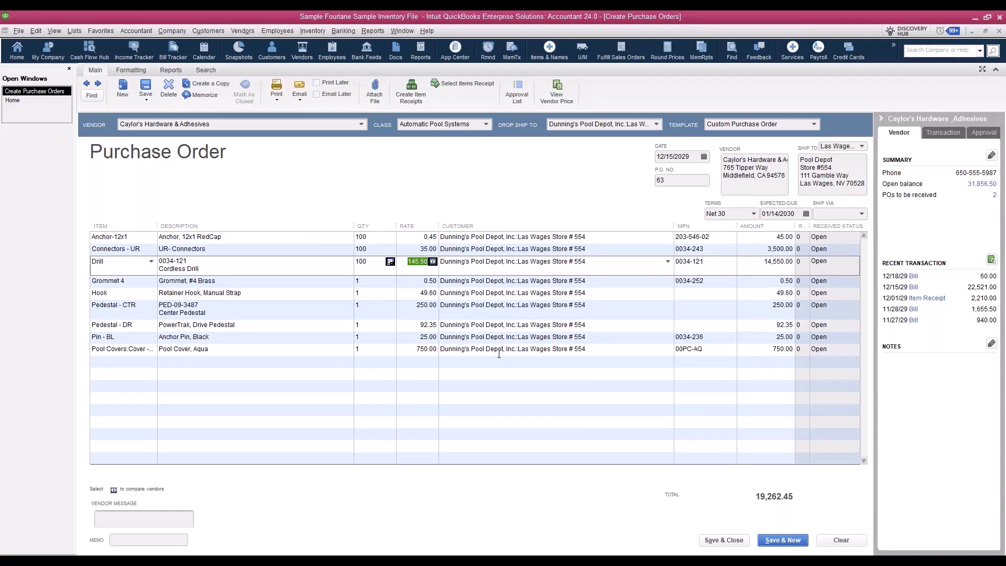
click(656, 123)
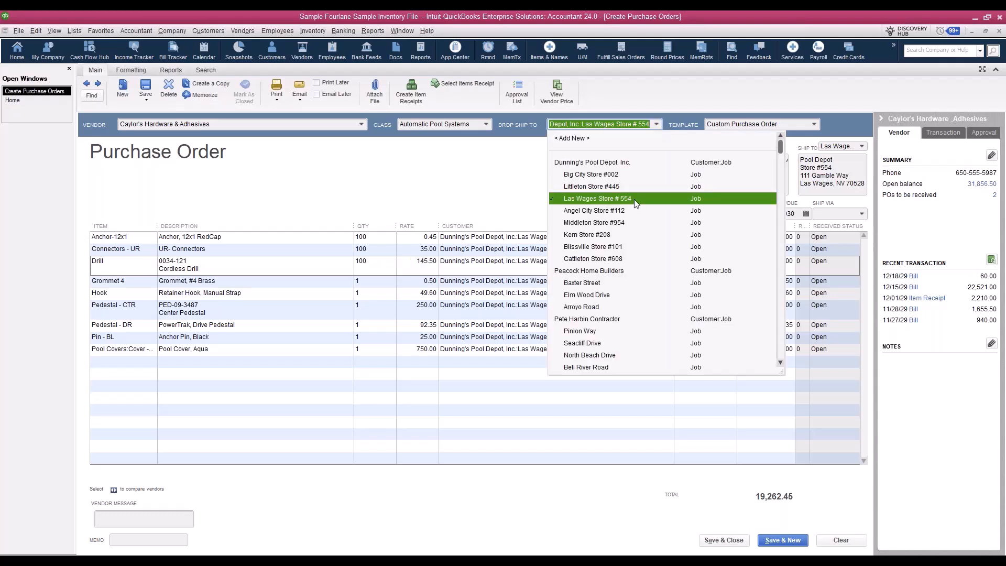
click(634, 199)
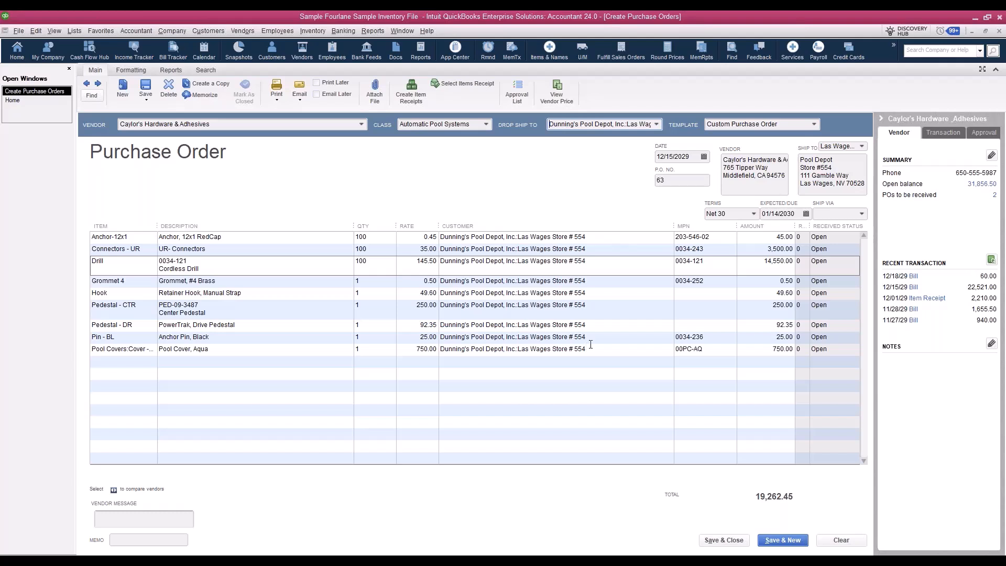
Narrow the Customer column and set the quantity to 100 on the Hook, Pedestal - CTR and Pin - BL lines
drag(675, 226, 645, 226)
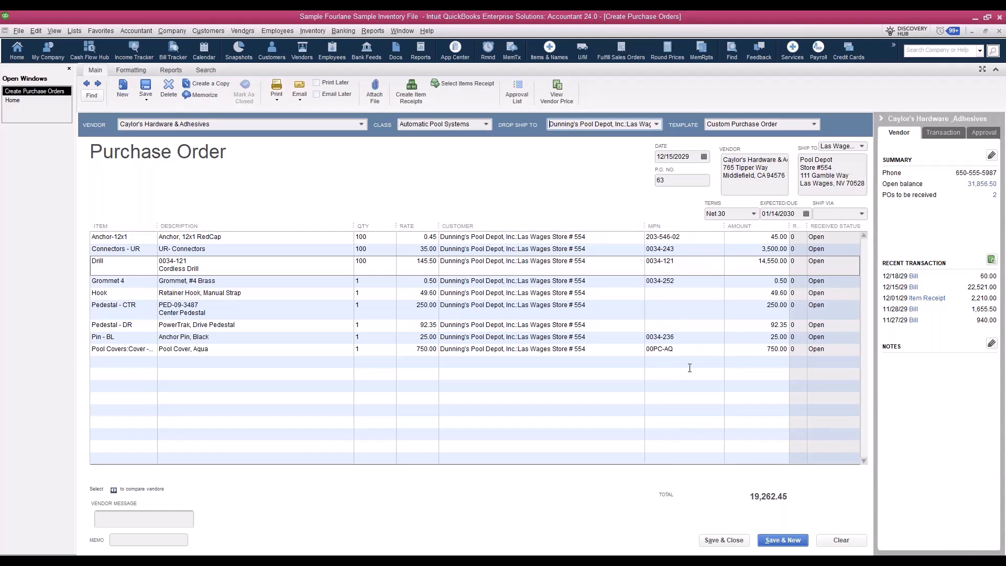
click(376, 293)
text(100)
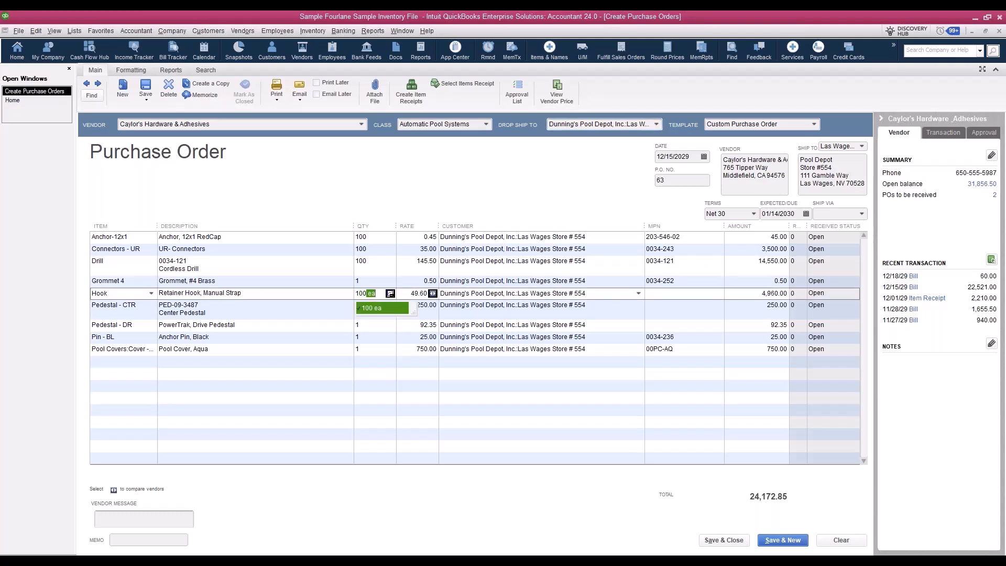
key(Tab)
click(364, 305)
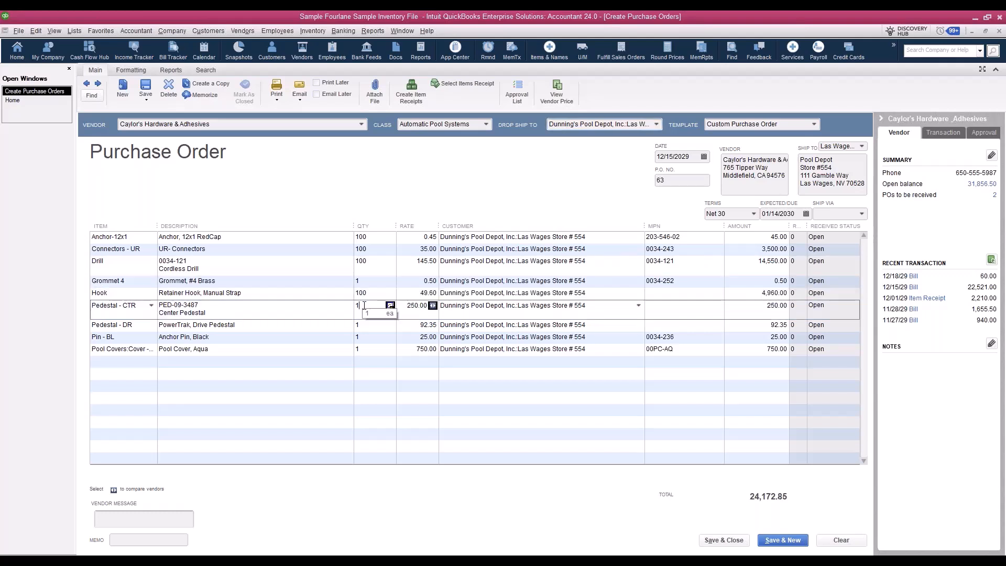
text(00)
click(368, 337)
text(00)
key(Tab)
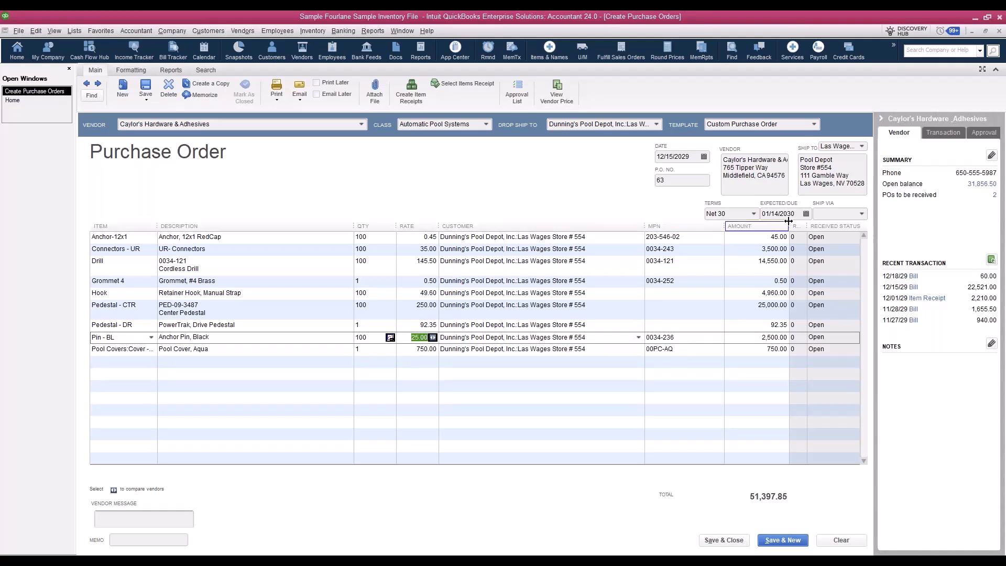
Narrow the Amount column to give the received-quantity column more room, and save the purchase order
drag(786, 221, 768, 221)
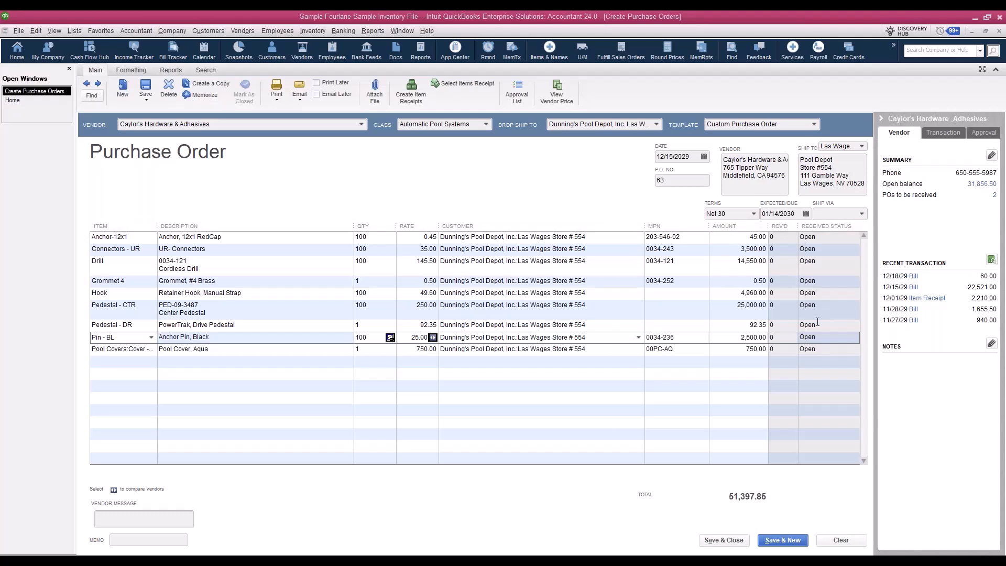
click(146, 88)
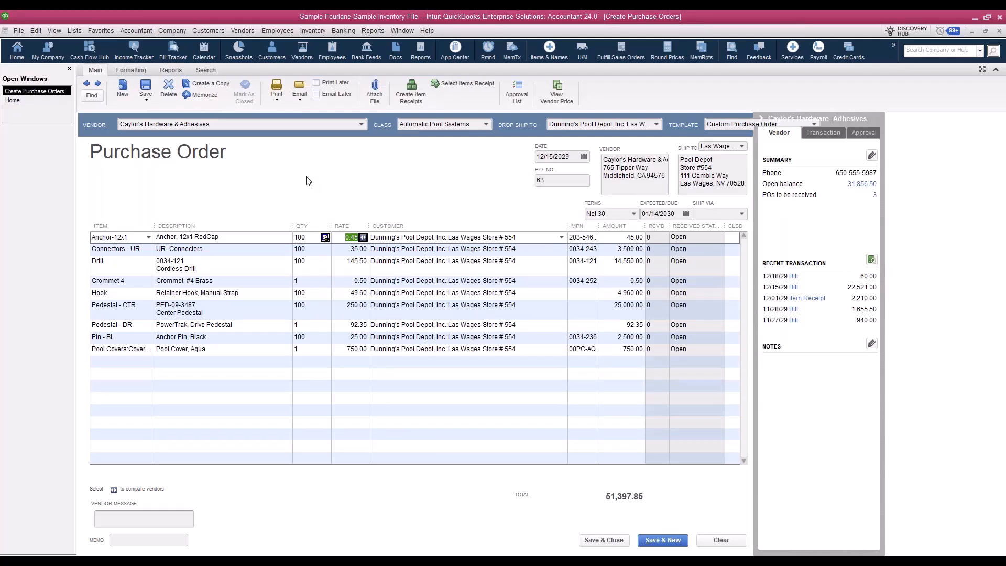
Mark the Caylor's Hardware & Adhesives purchase order to be emailed later and look at the available email options, including batch sending
click(300, 99)
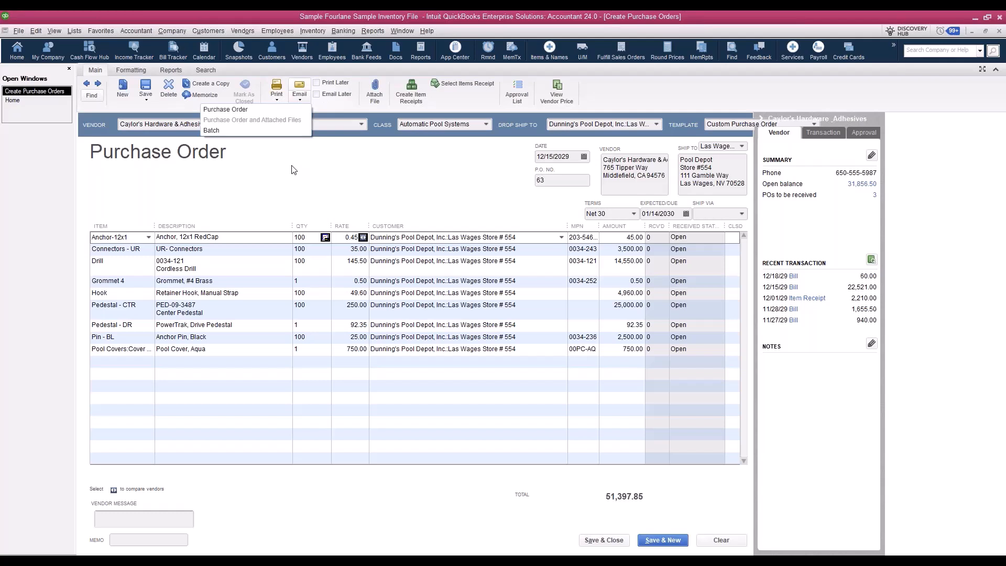
click(317, 95)
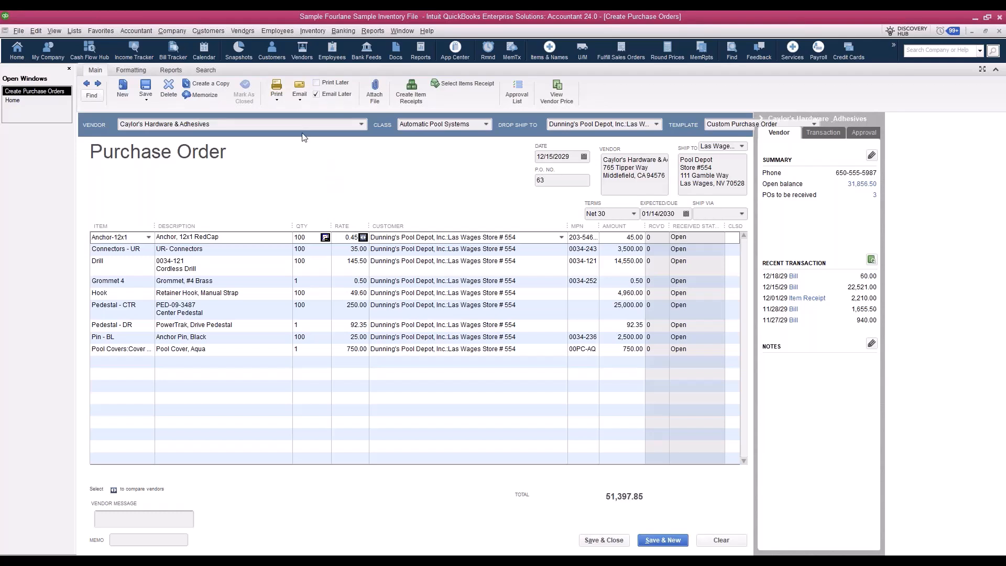
click(301, 102)
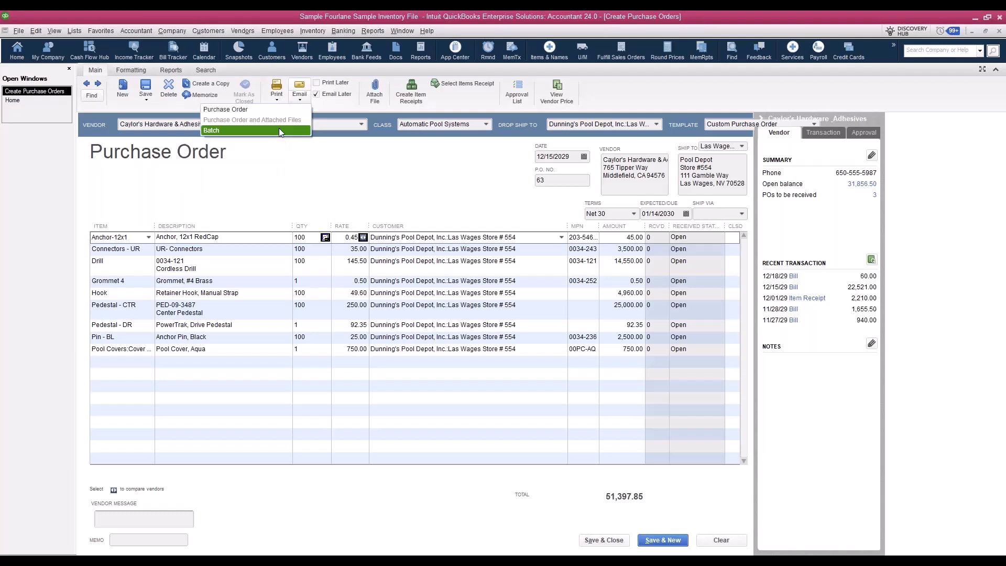
click(289, 135)
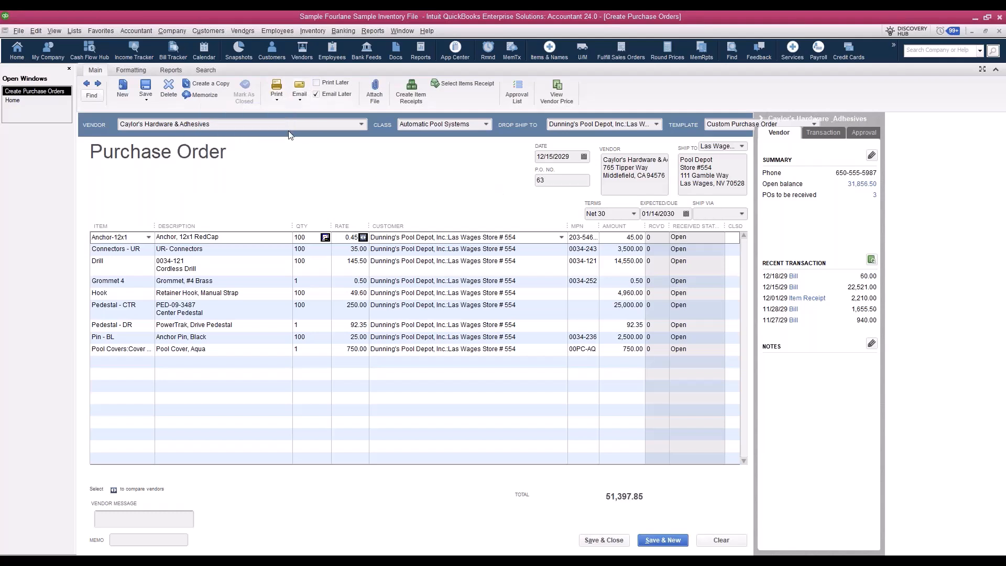
View the purchase order's Transaction Journal with a wider Account column, and return to the order's main commands
click(176, 70)
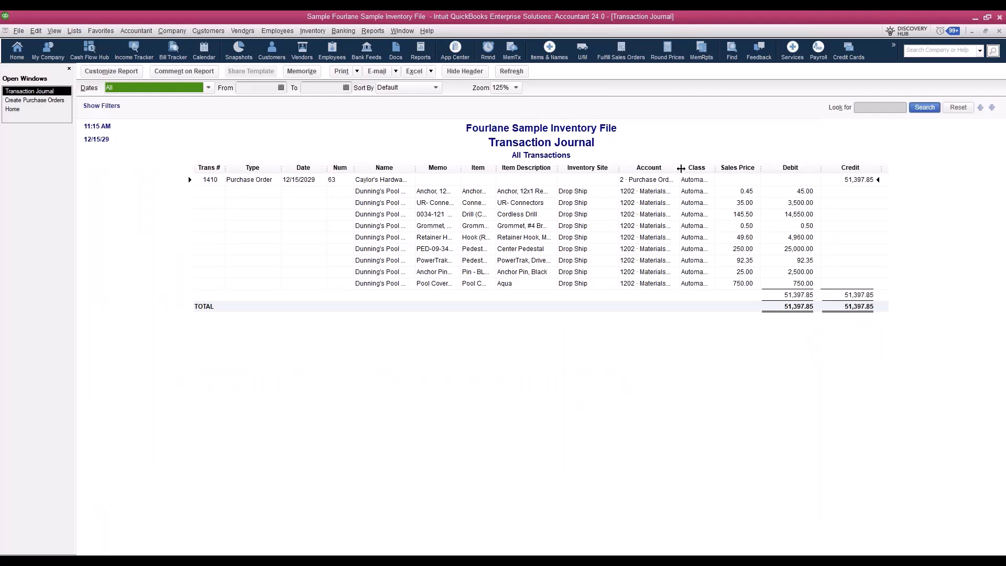
drag(682, 167, 737, 168)
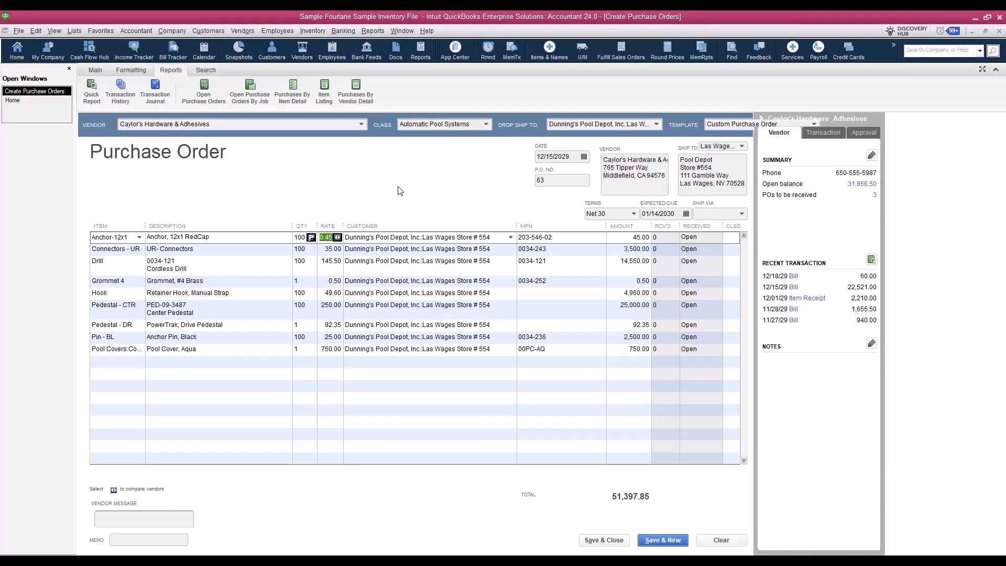
click(95, 72)
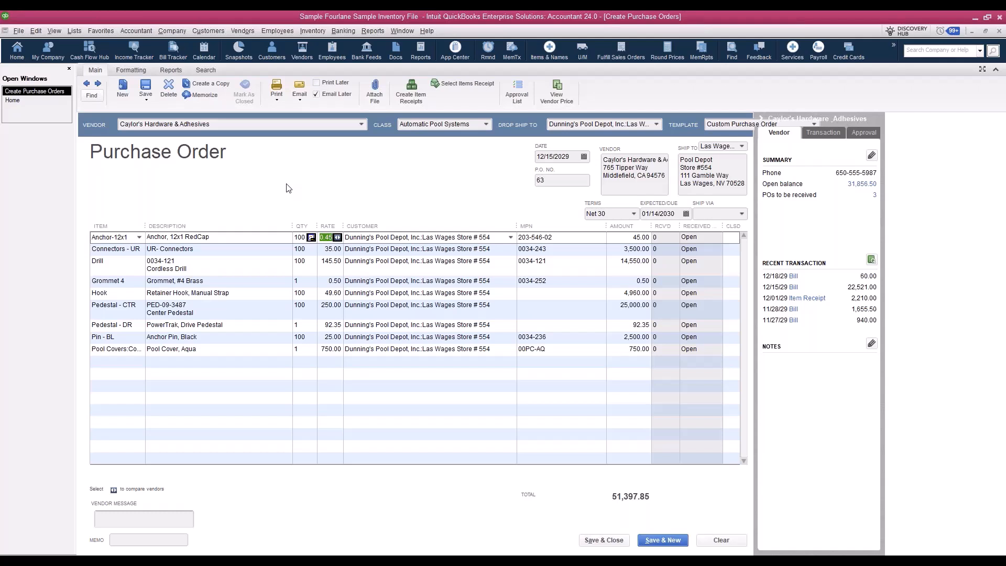
Run the Open Purchase Orders report from the purchase order and again from the general purchases reports, and examine the listed orders
click(170, 70)
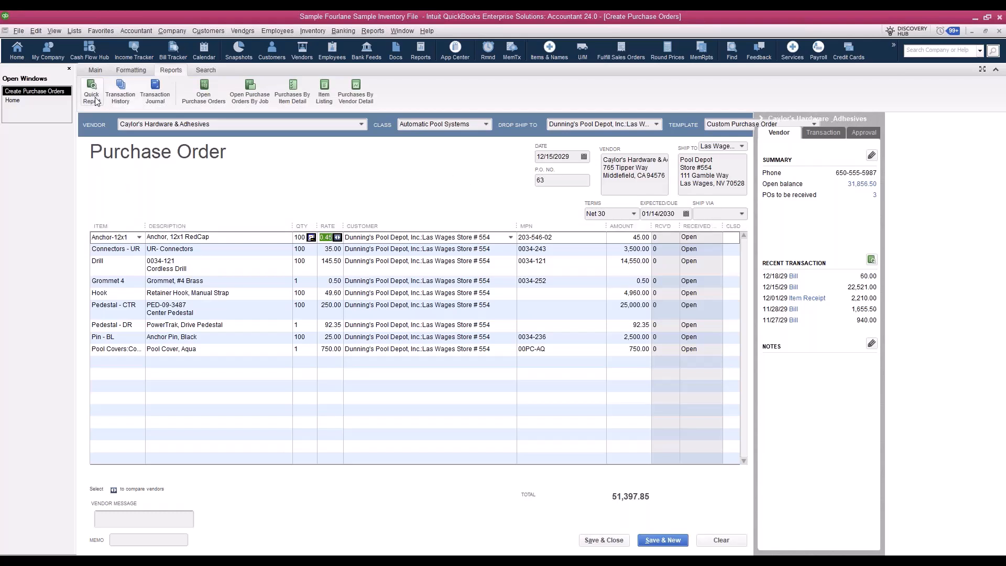
click(209, 97)
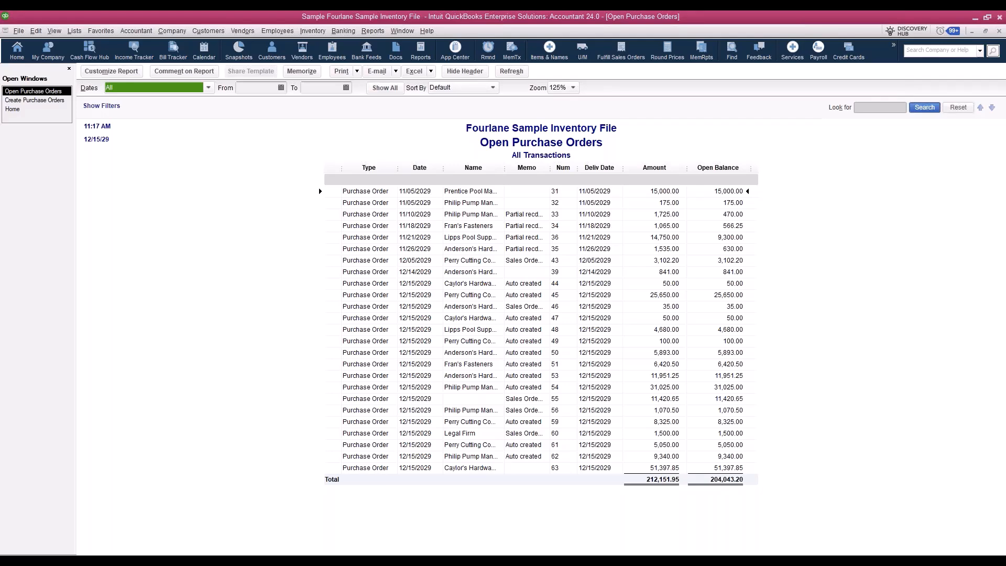
click(370, 31)
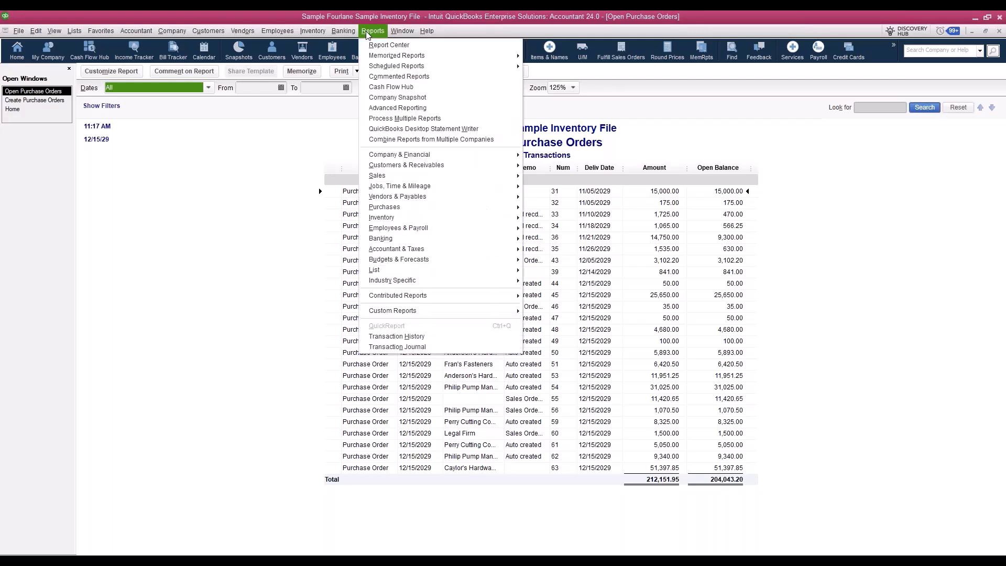
mouse_move(399, 207)
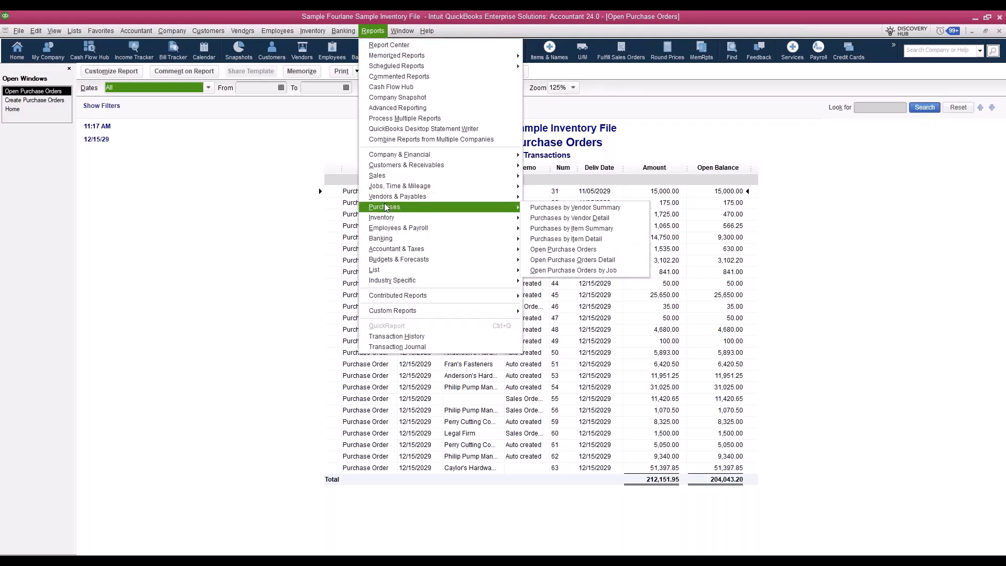
click(558, 250)
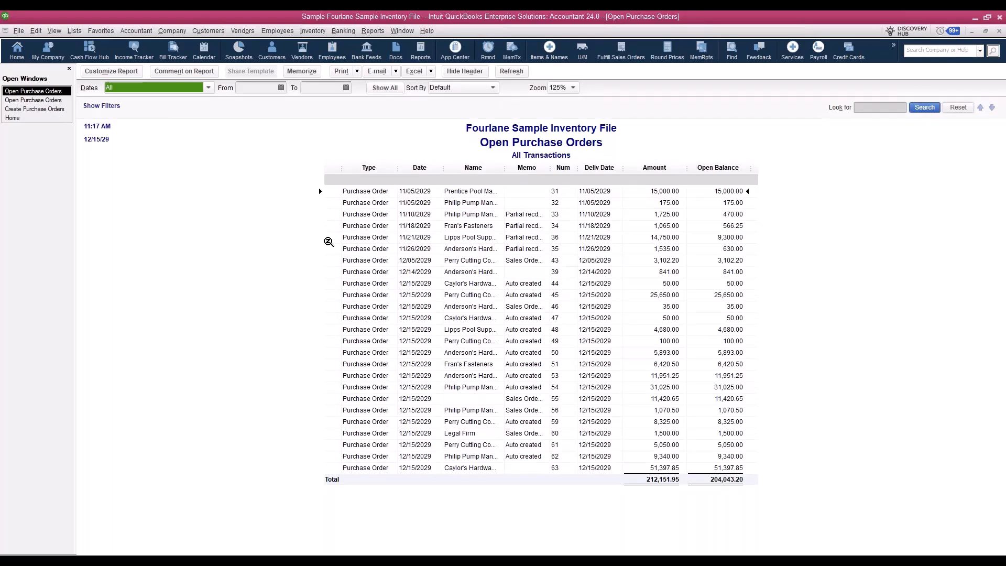
click(30, 110)
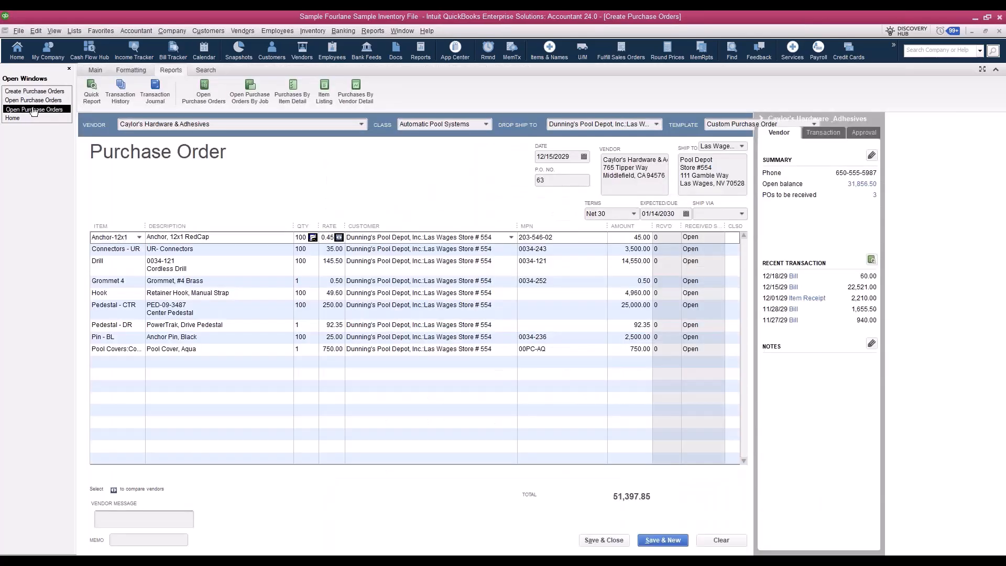
click(33, 110)
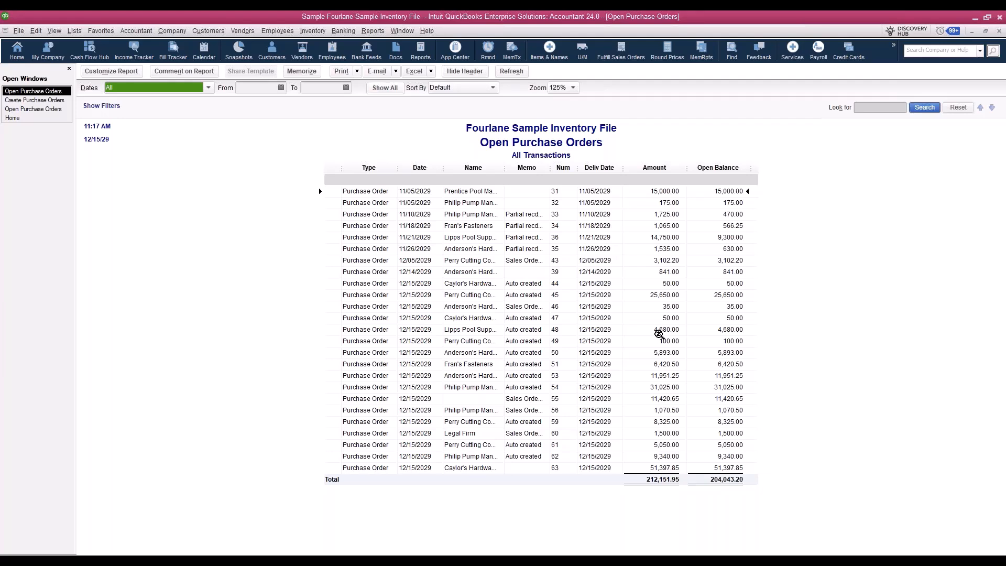
Open the 25,650.00 Perry Cutting Company order from the report, and save and close the Caylor's order with Email Later cleared
double_click(659, 295)
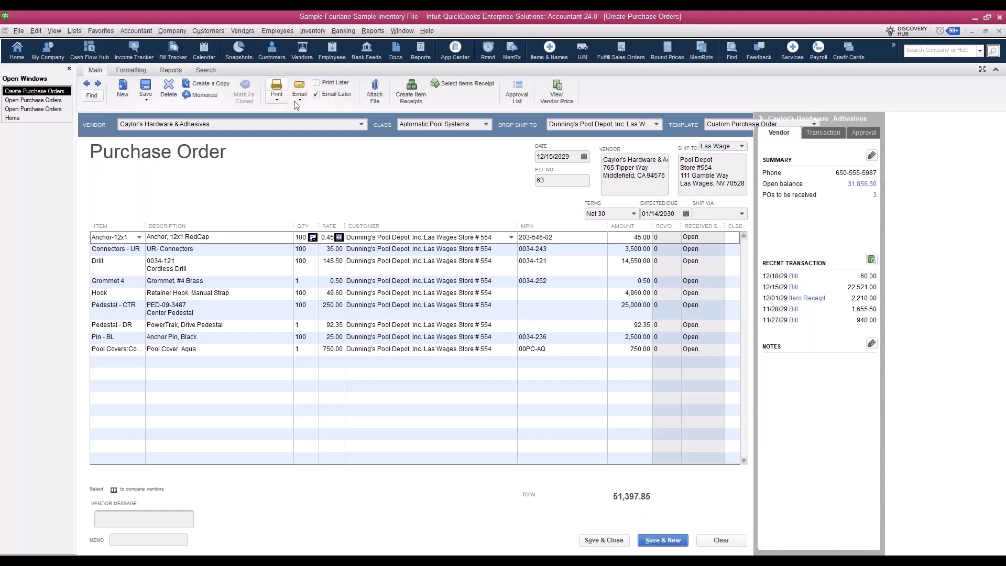
click(318, 94)
click(591, 540)
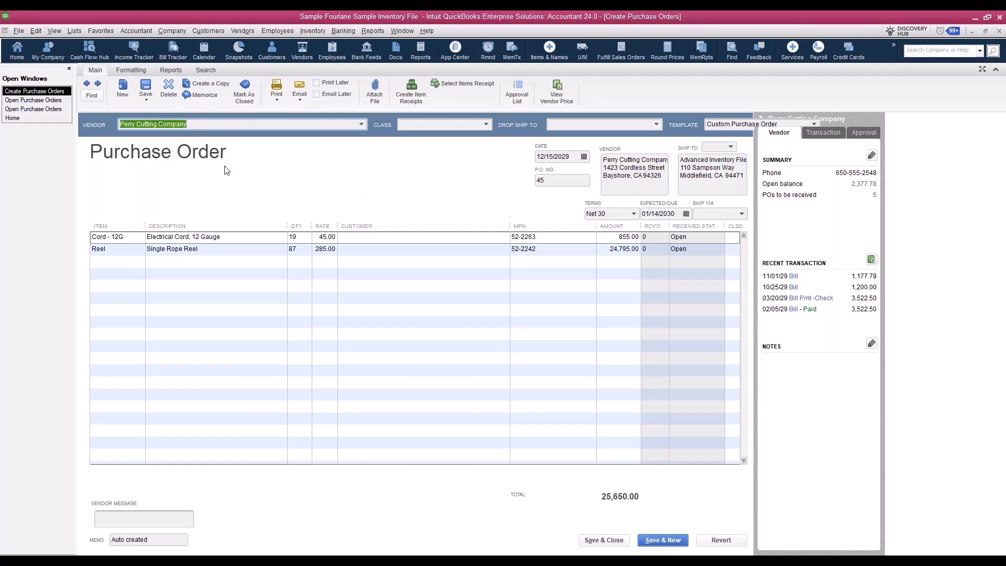
Run the Purchases by Vendor Detail report from the purchase order, review it and close it
click(172, 71)
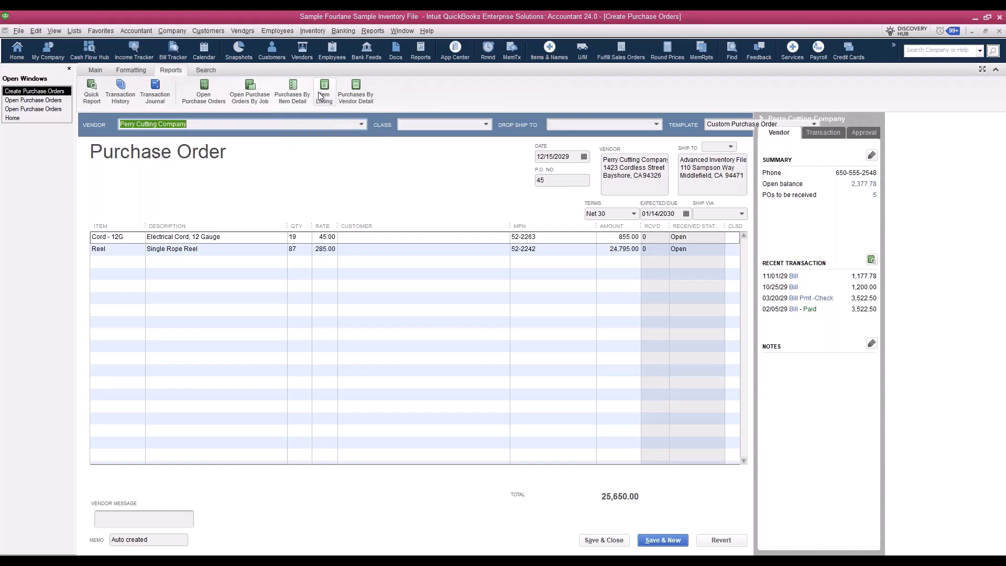
click(357, 101)
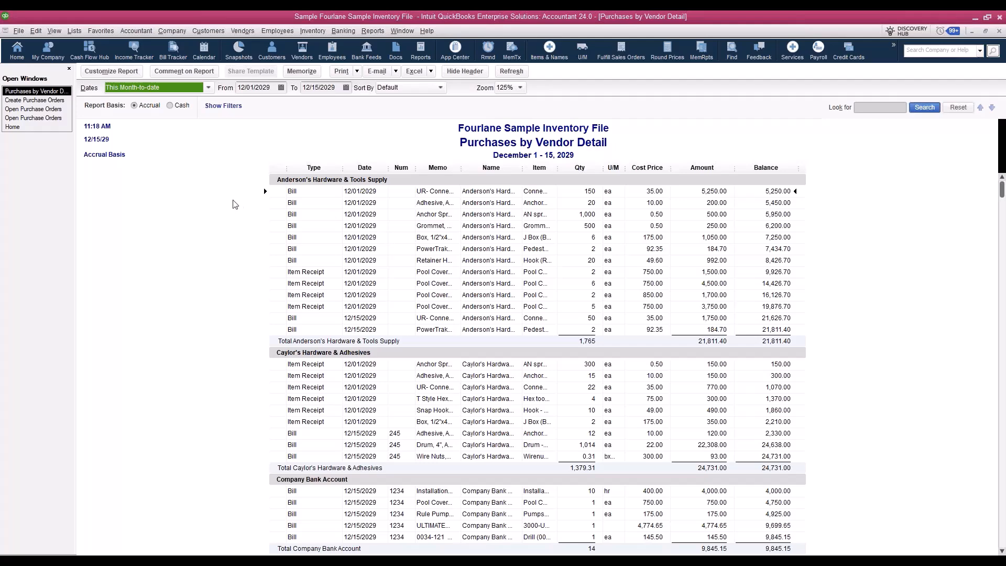
key(Escape)
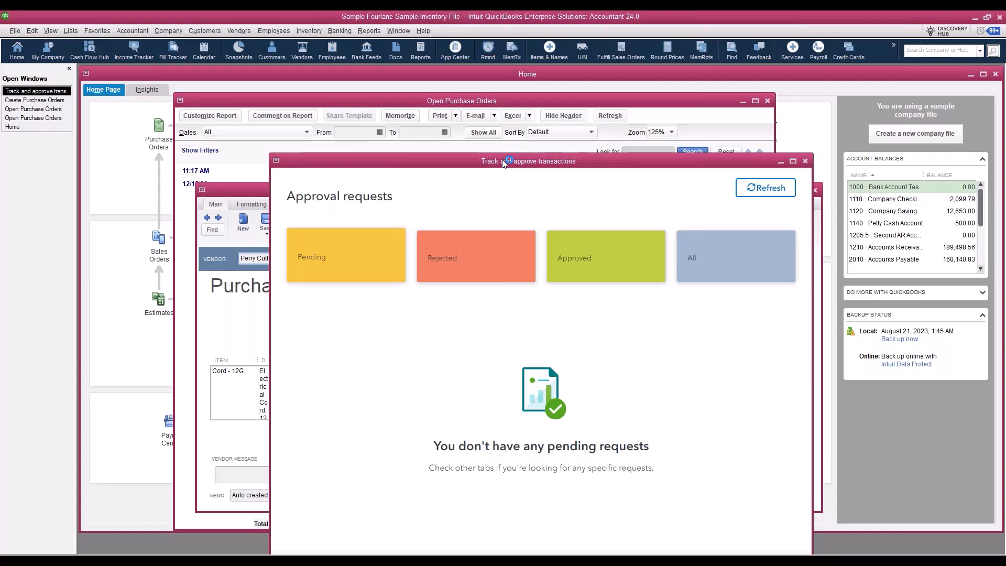
Review the approval requests and close that window along with the purchase order and the Open Purchase Orders report
drag(502, 163, 298, 73)
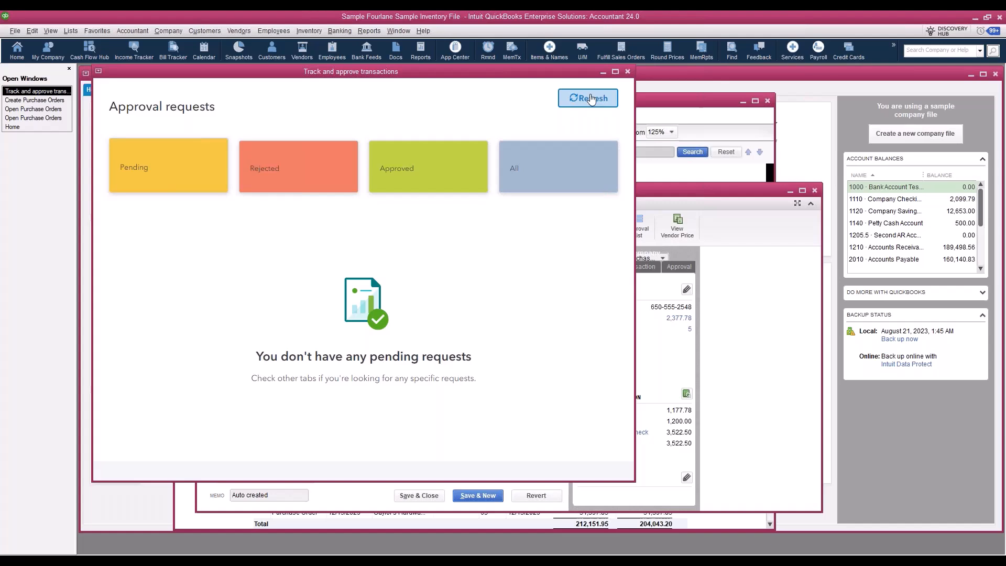
click(628, 71)
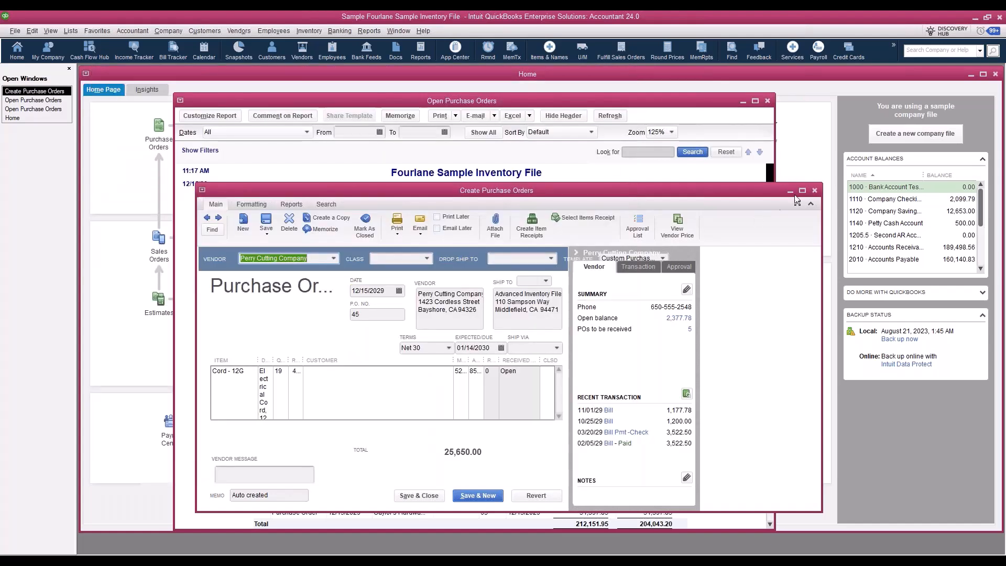
click(815, 189)
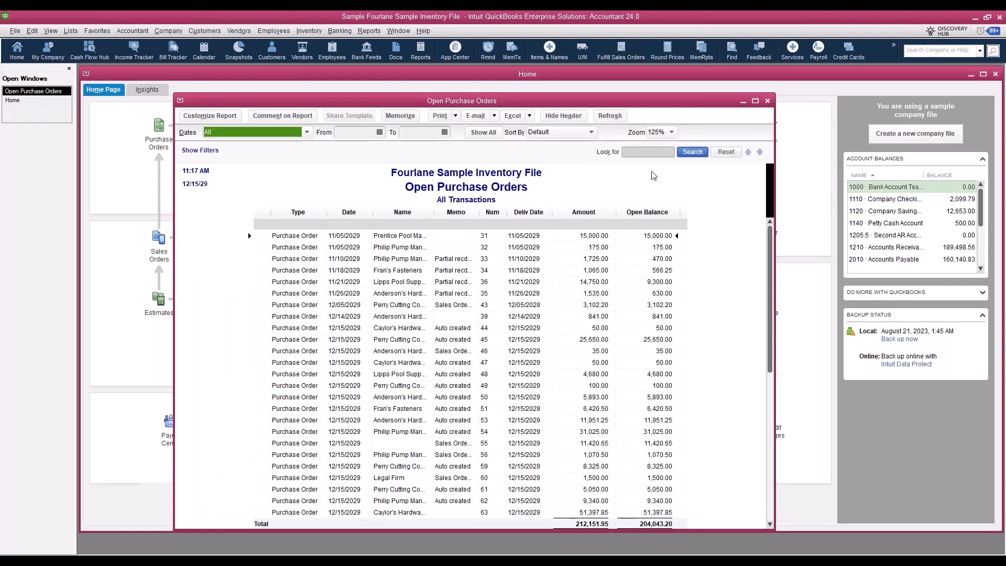
key(Escape)
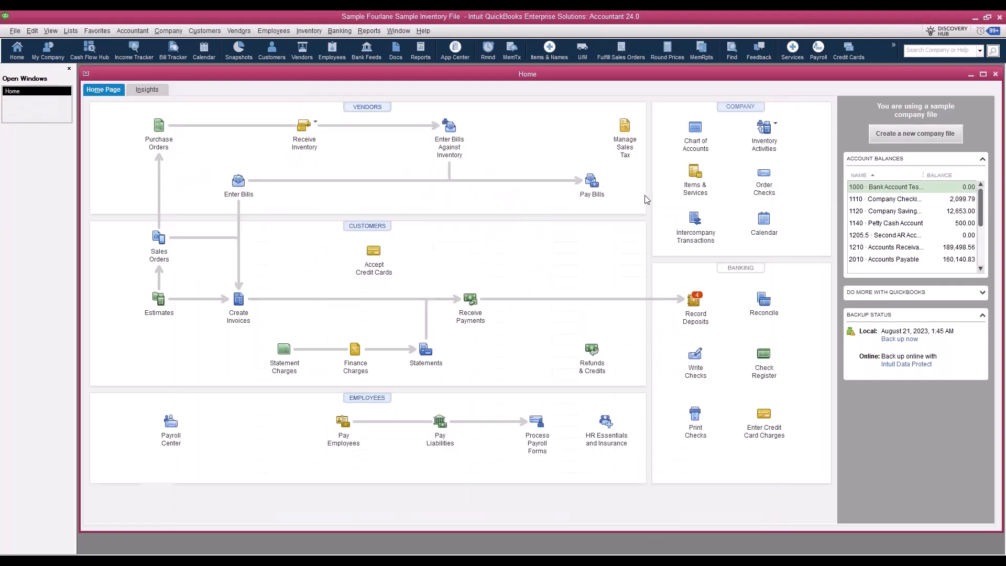
List all purchase orders in the maximized Vendor Center and look at the options for managing transactions
click(239, 31)
click(255, 45)
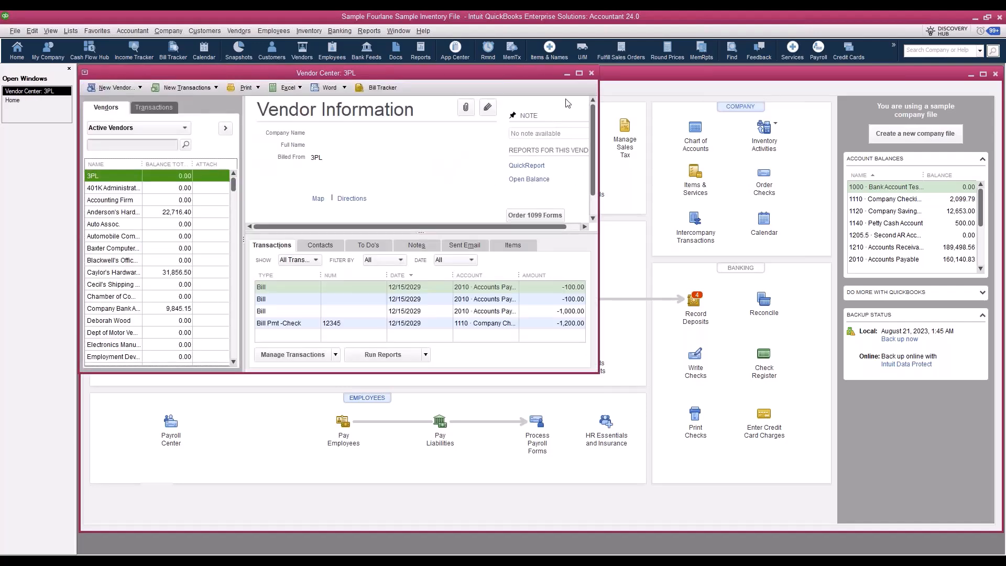
click(579, 74)
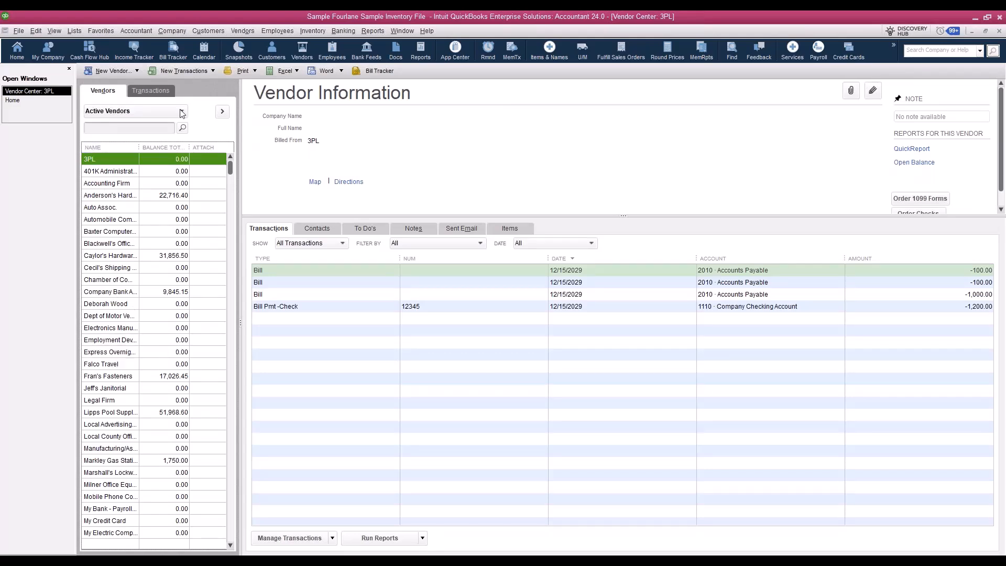
click(160, 92)
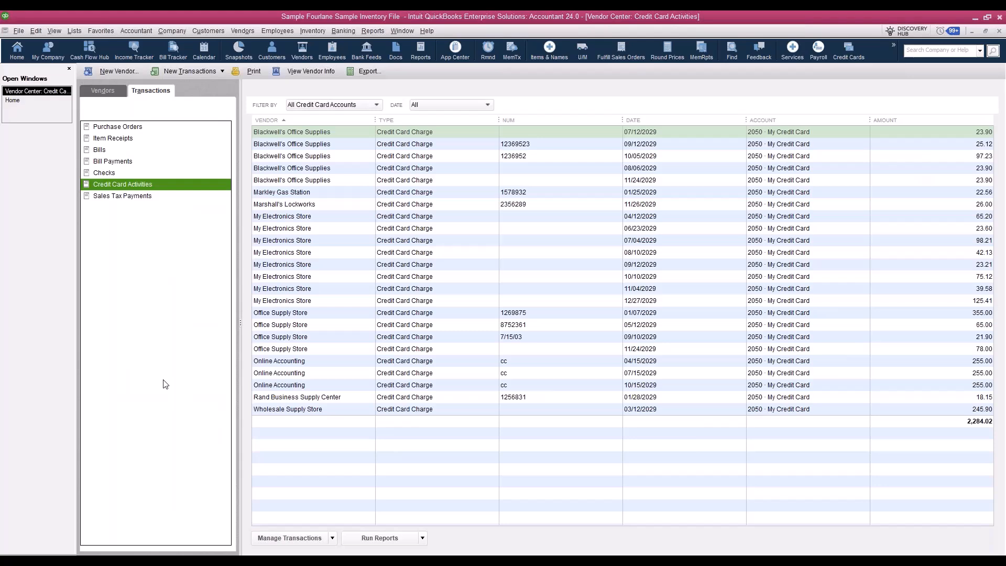
click(134, 127)
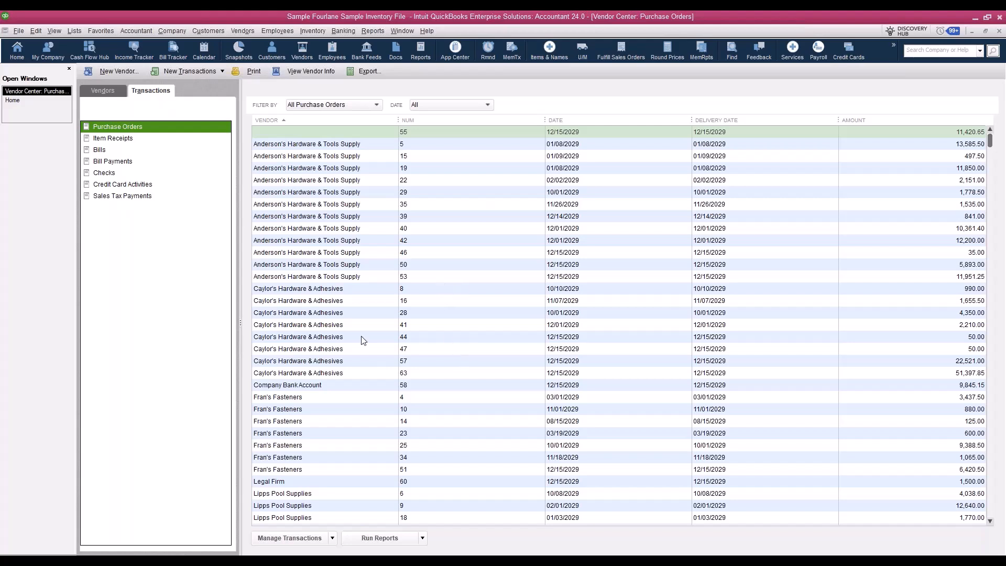
click(330, 537)
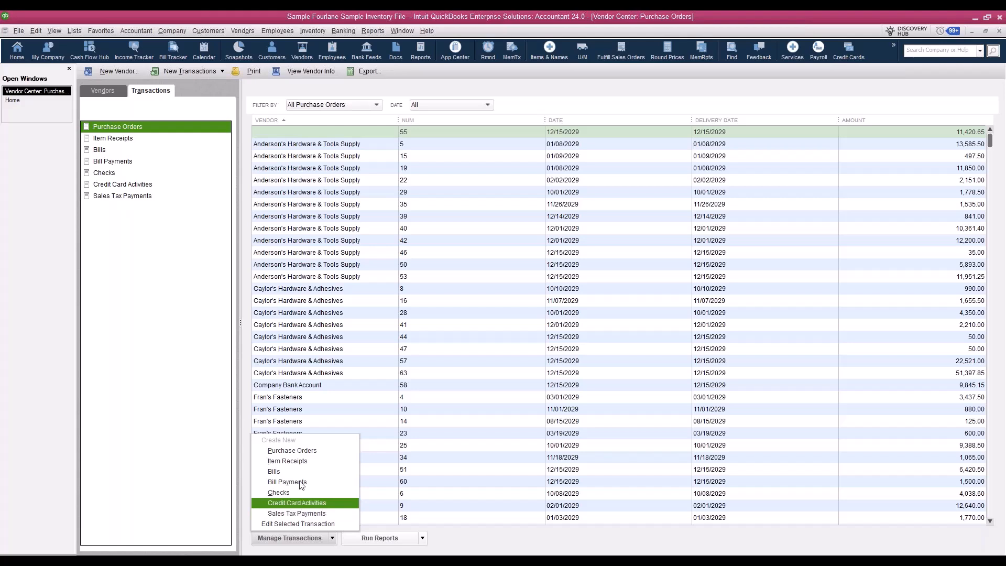
click(559, 539)
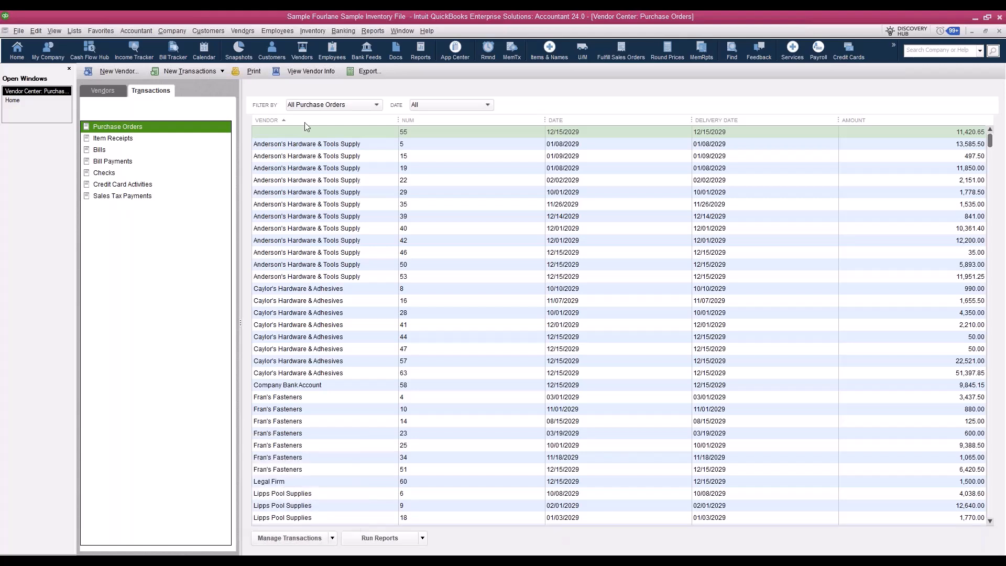
Open the Bill Tracker and filter its list to the unbilled purchase orders
click(244, 30)
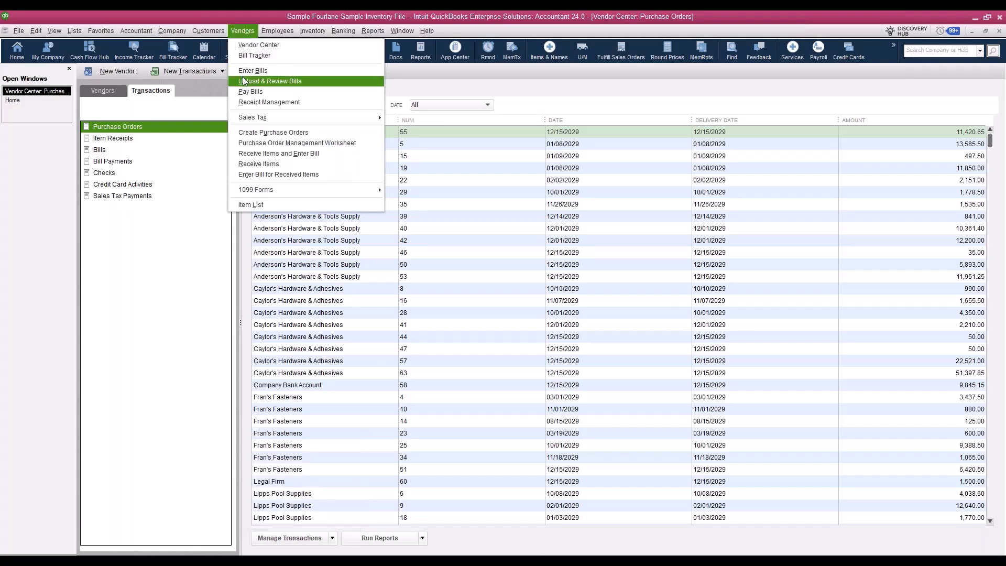
click(244, 57)
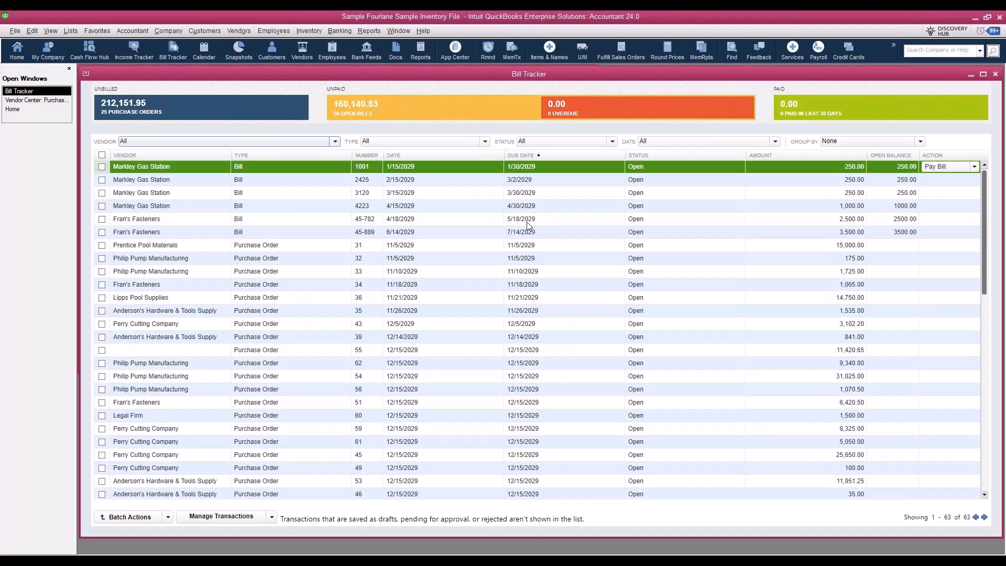
click(226, 120)
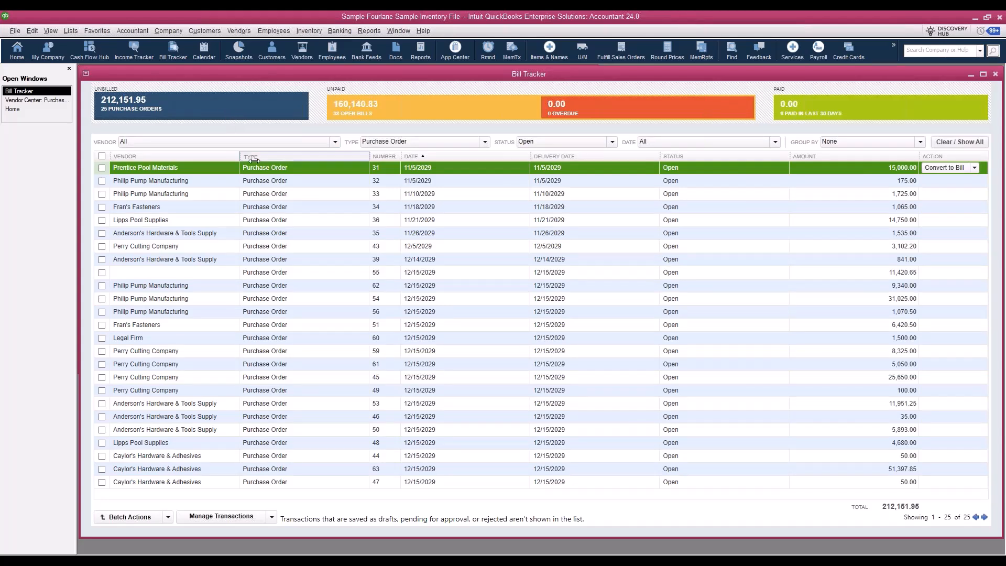
Select the Prentice Pool Materials and first Philip Pump Manufacturing purchase orders in the Bill Tracker and look at the available batch actions
click(163, 519)
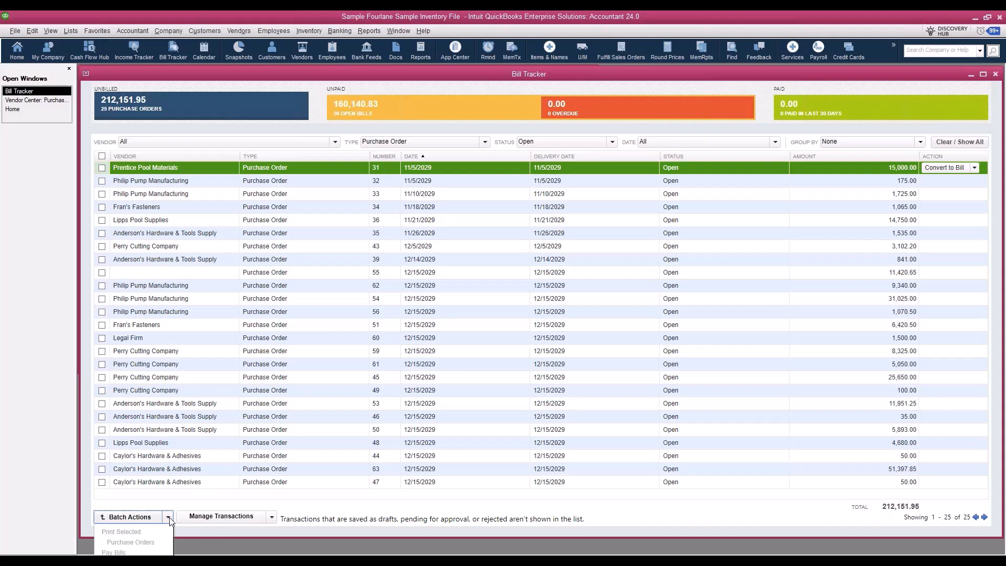
click(102, 169)
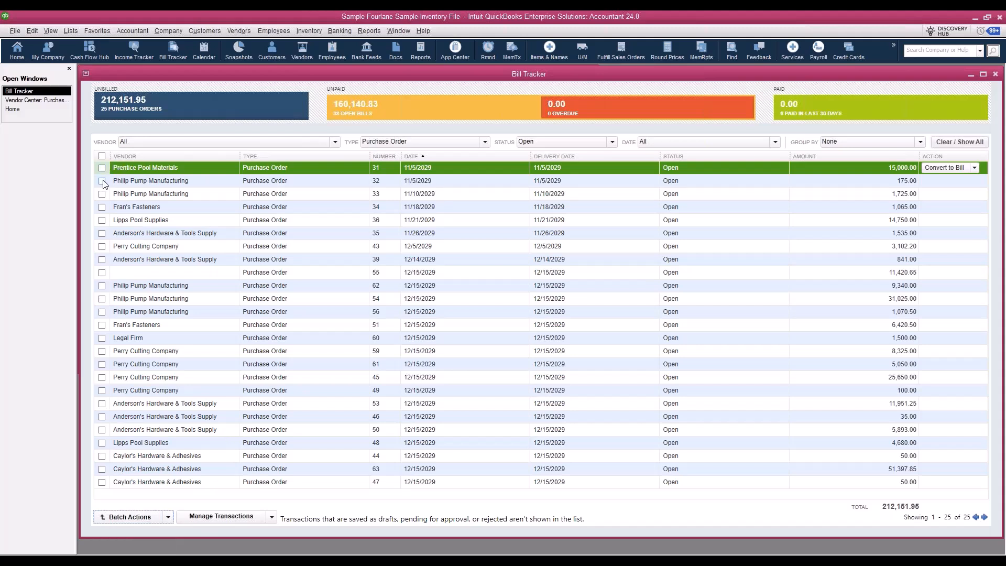
click(101, 181)
click(102, 168)
click(165, 518)
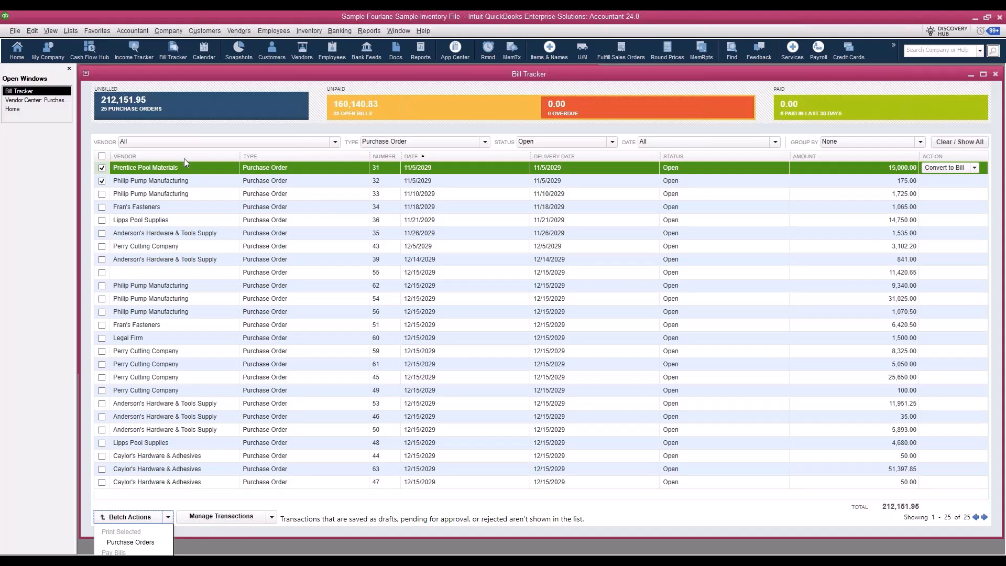
Start a new sales order in a maximized window for Dunning's Pool Depot, Inc.:Las Wages Store # 554
click(34, 110)
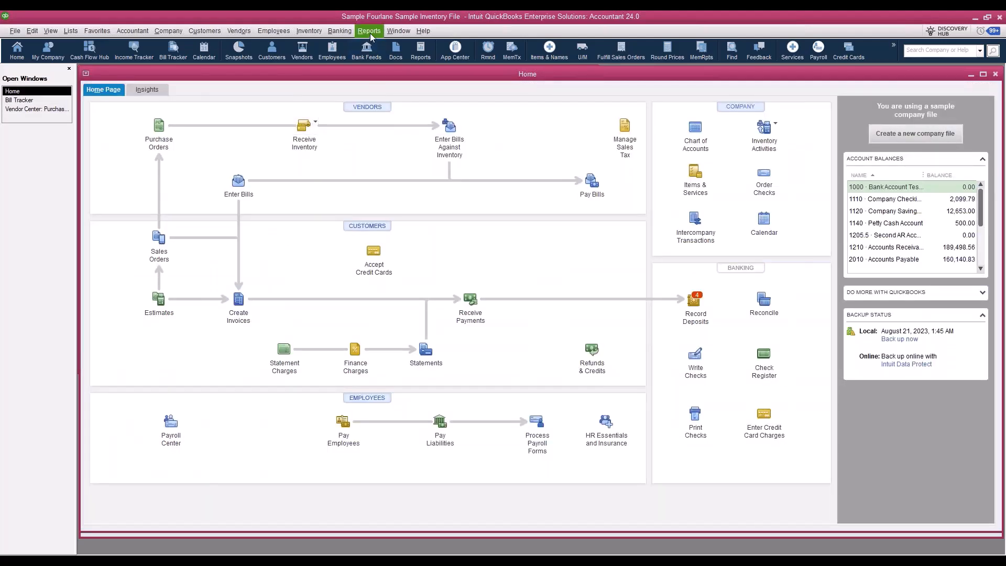
click(160, 240)
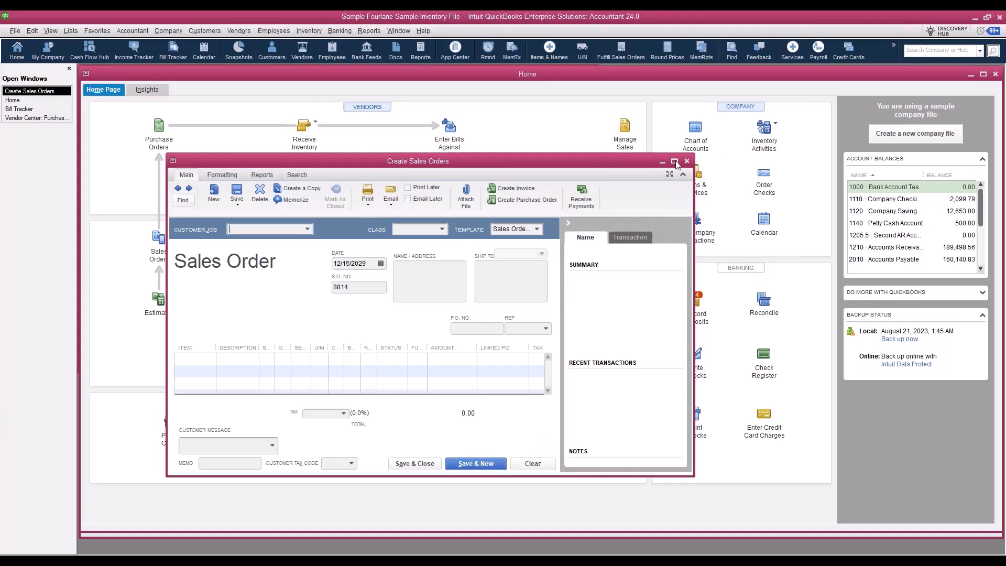
click(674, 161)
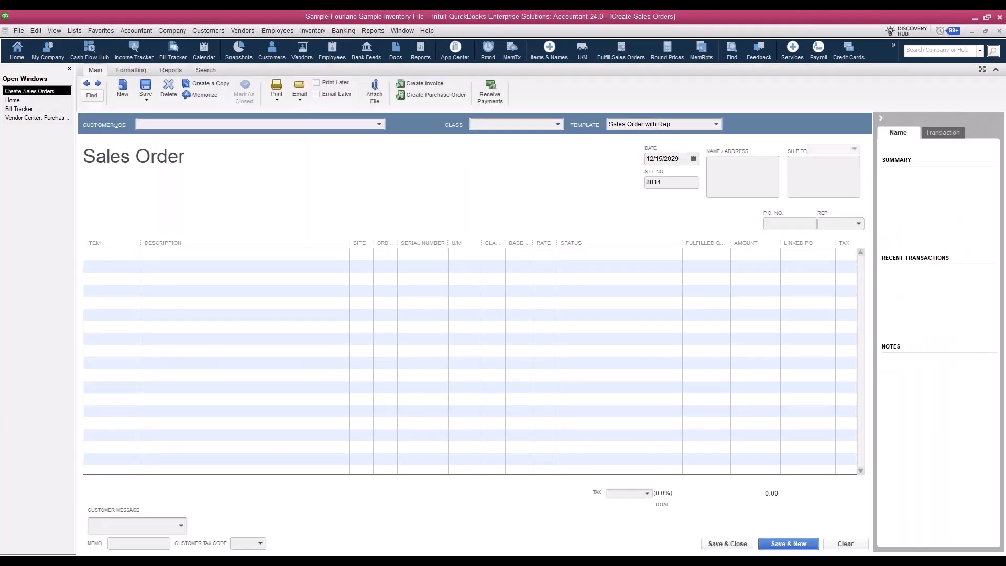
click(86, 83)
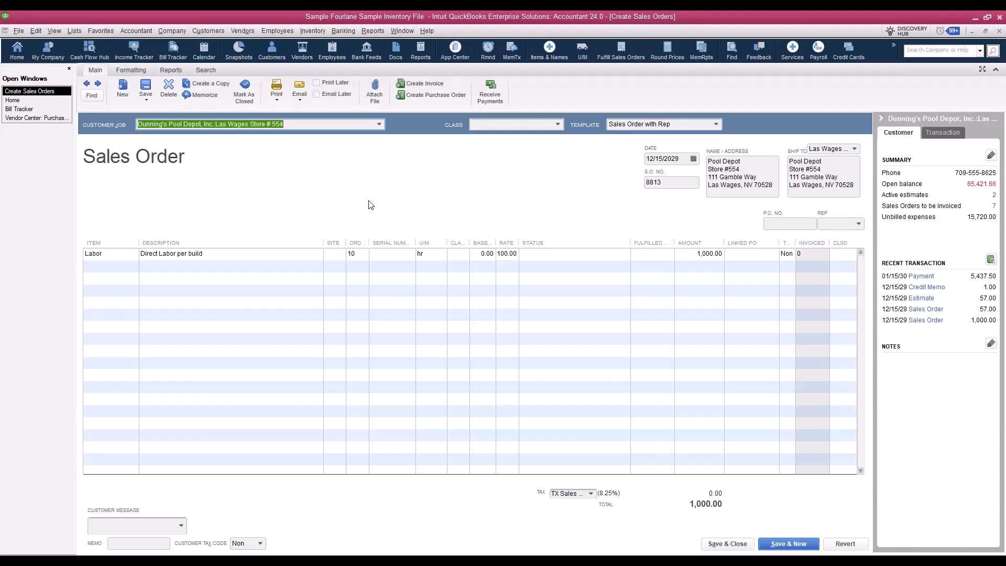
click(811, 544)
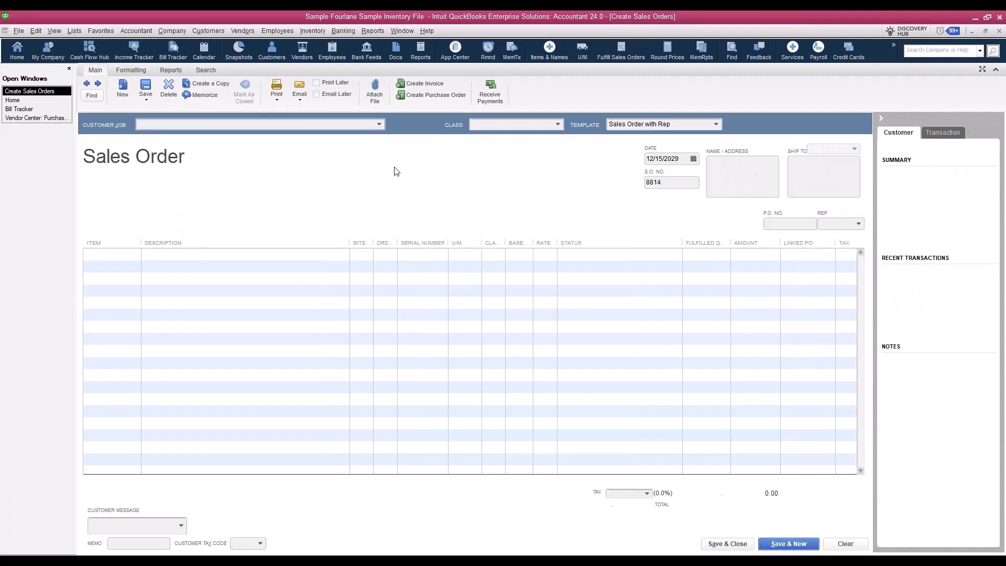
click(379, 124)
click(184, 199)
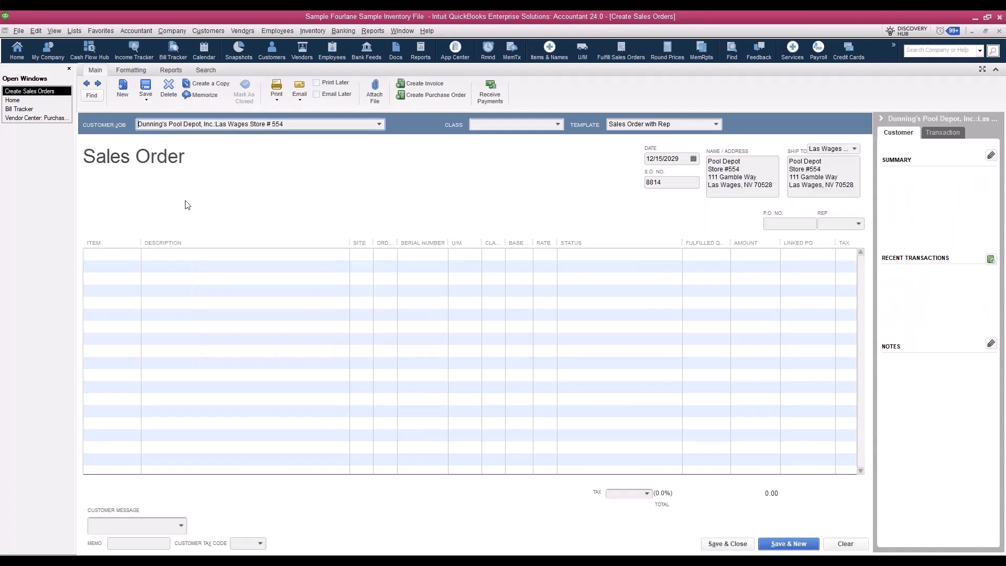
Add the Connectors - UR item to the sales order with an ordered quantity of 1000 ea, and save the order
click(135, 254)
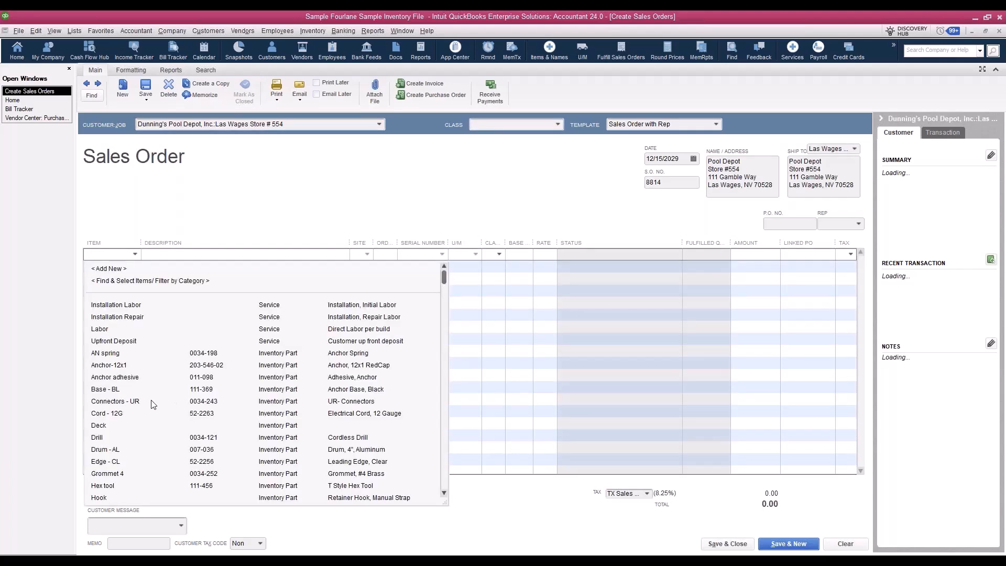
click(153, 402)
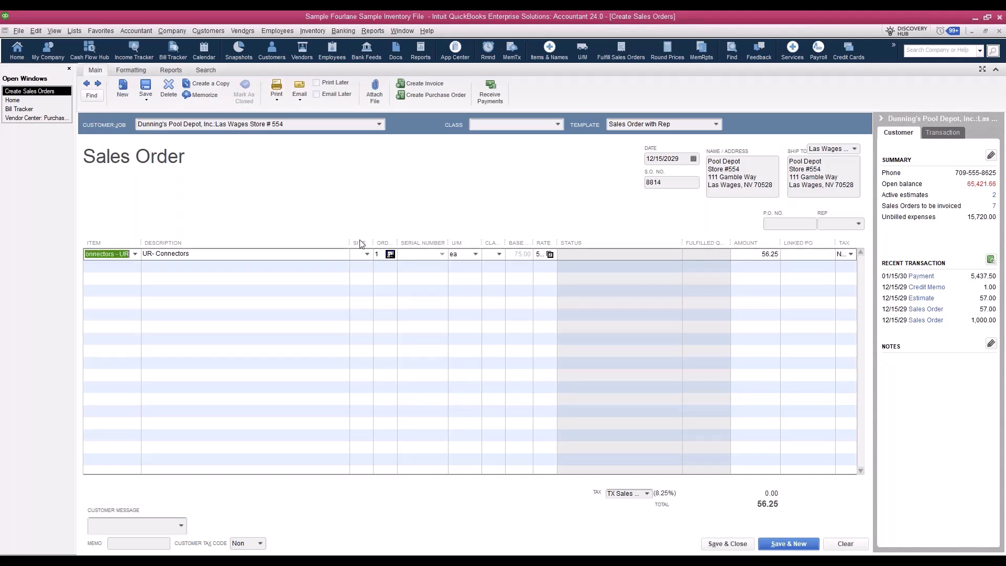
drag(396, 243, 435, 243)
click(402, 255)
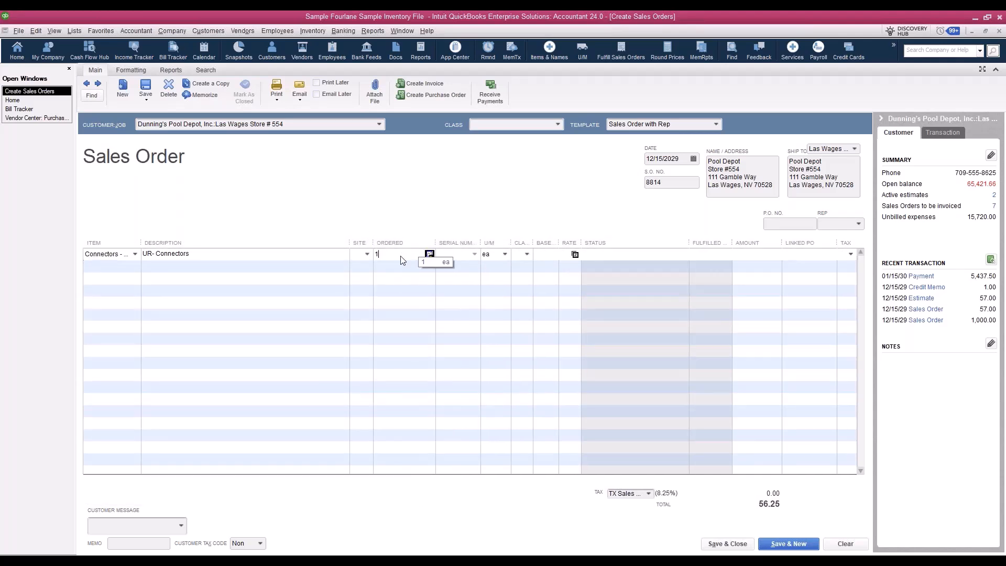
text(000 ea)
key(Tab)
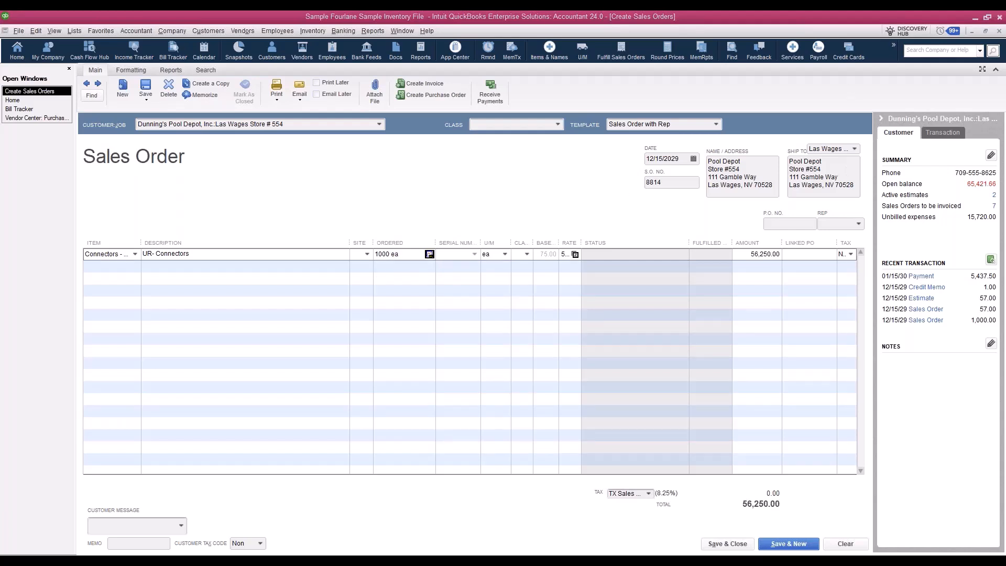
key(Tab)
click(147, 85)
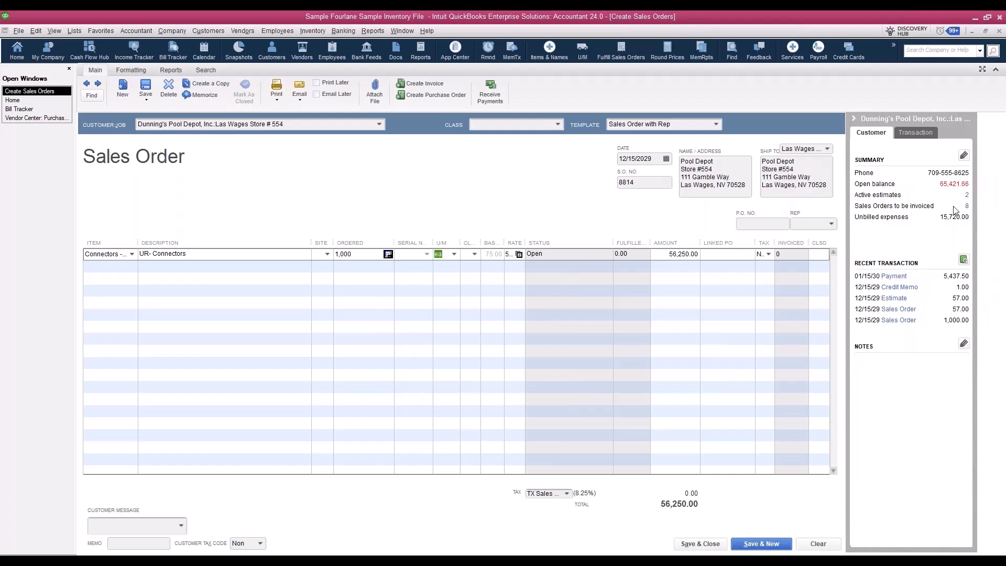
Run the Inventory Stock Status by Vendor report with reordering based on available quantity, and review the items flagged for order
click(371, 30)
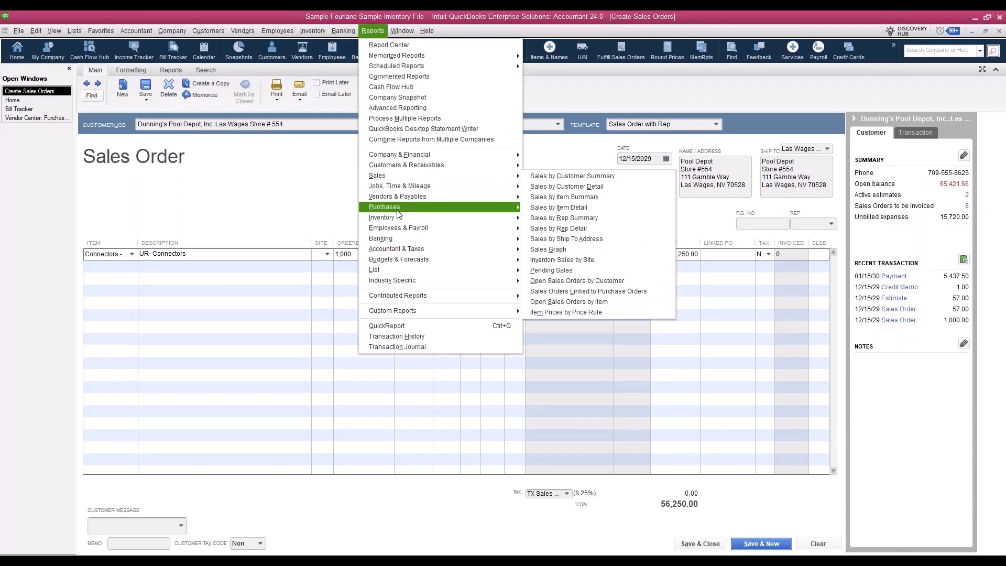
mouse_move(399, 218)
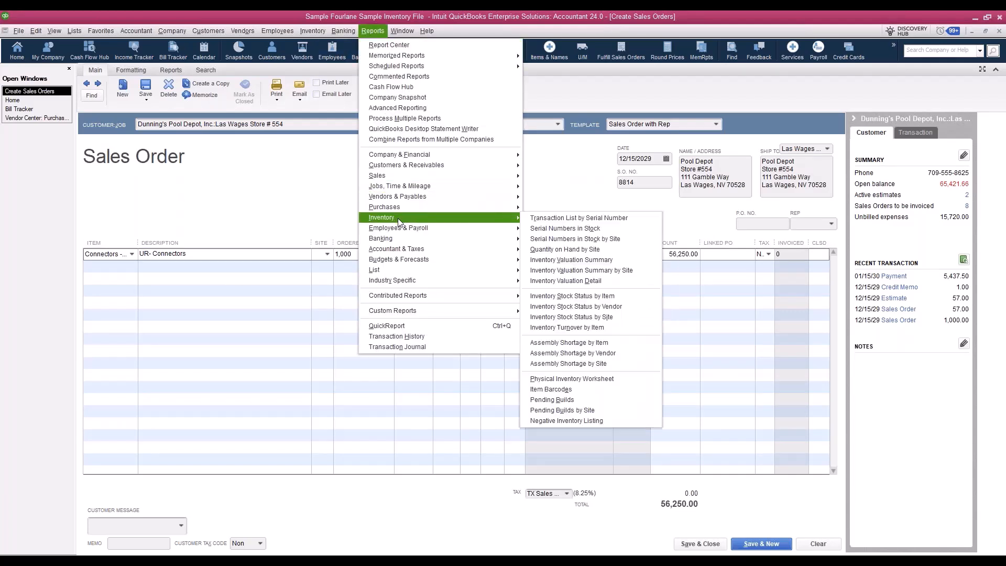
click(610, 307)
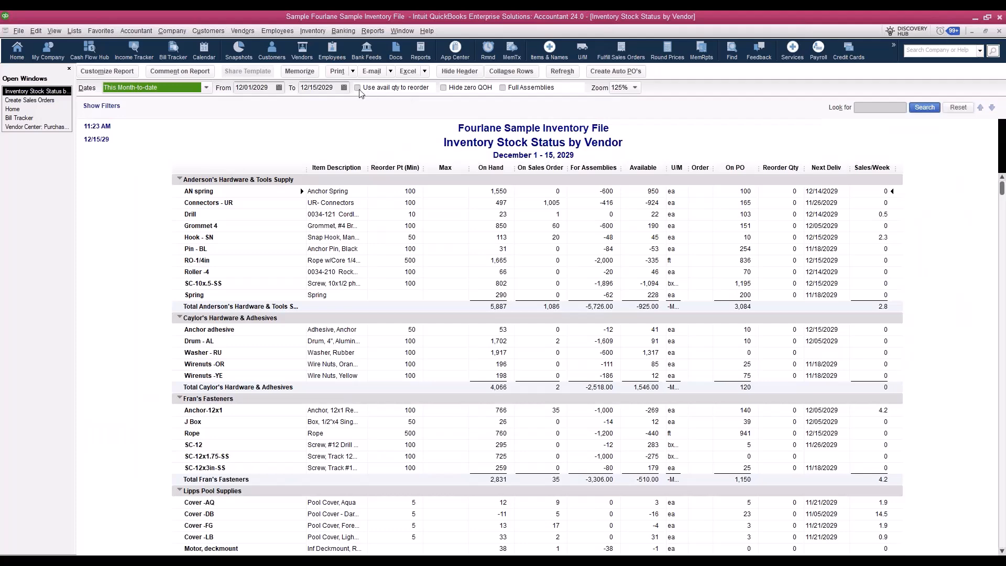
click(358, 88)
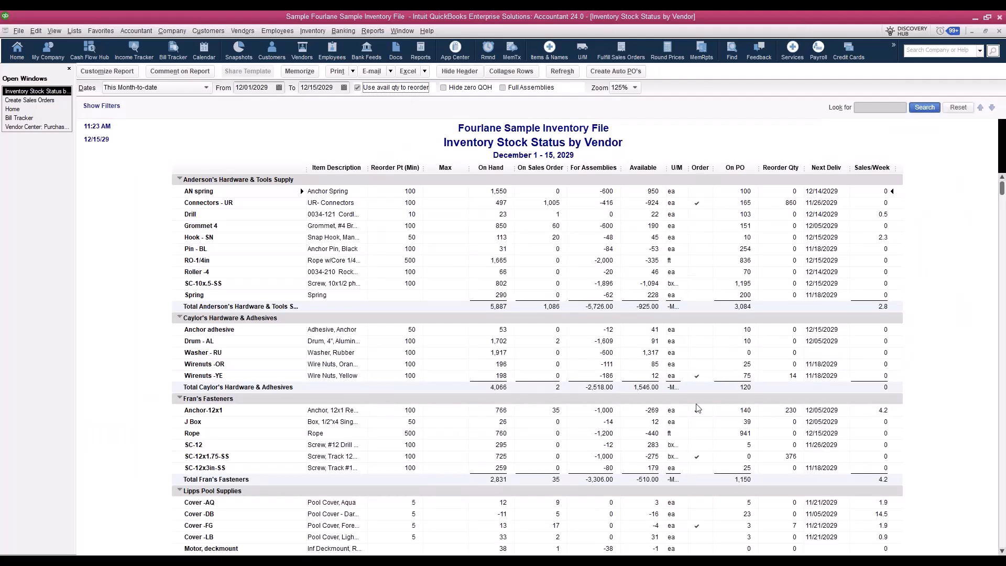
scroll(694, 442, down, 3)
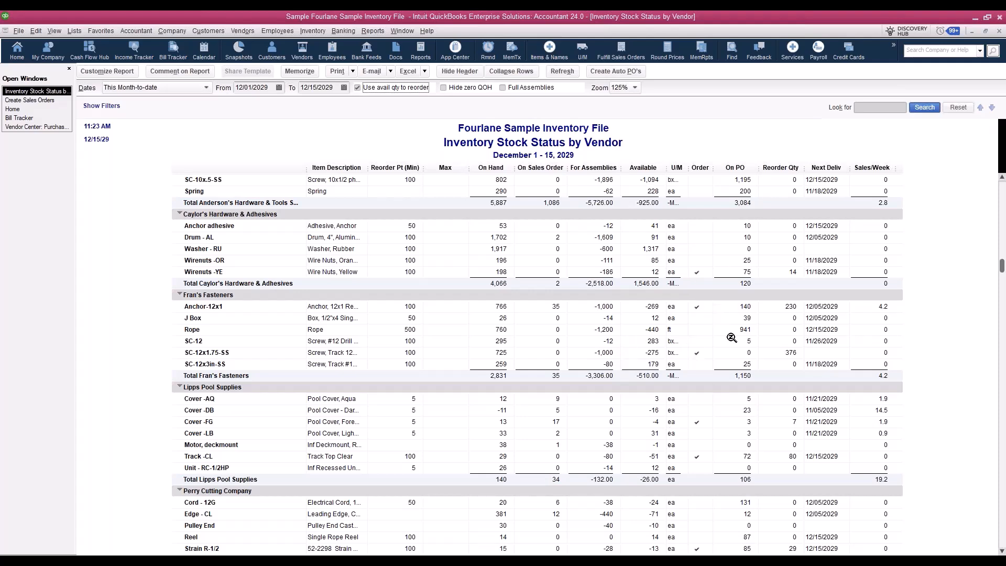
Start automatic purchase orders from the report and select Connectors - UR, Wirenuts -YE, Anchor-12x1 and Screws:SC-12x1.75-SS for reordering
click(602, 72)
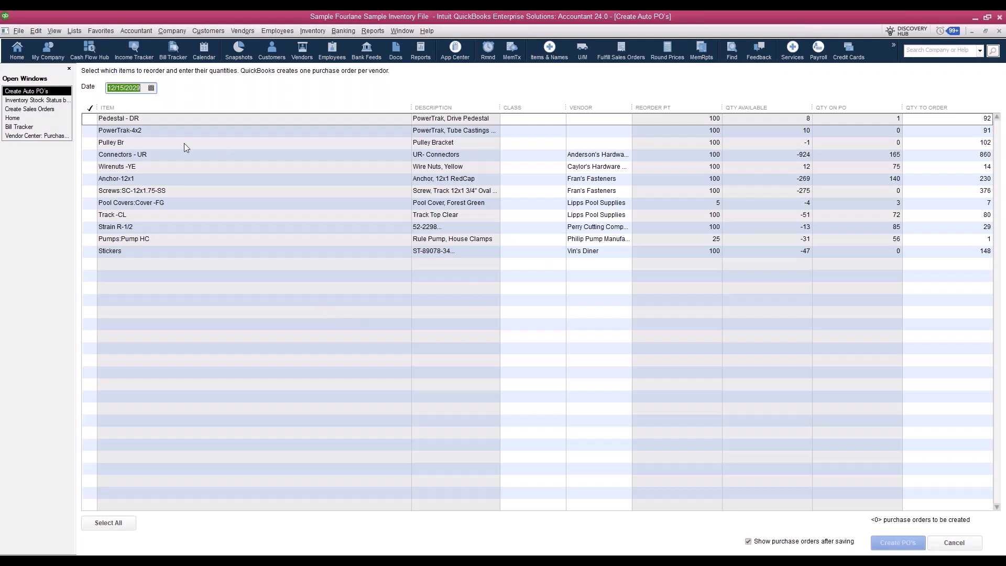
click(92, 154)
click(89, 167)
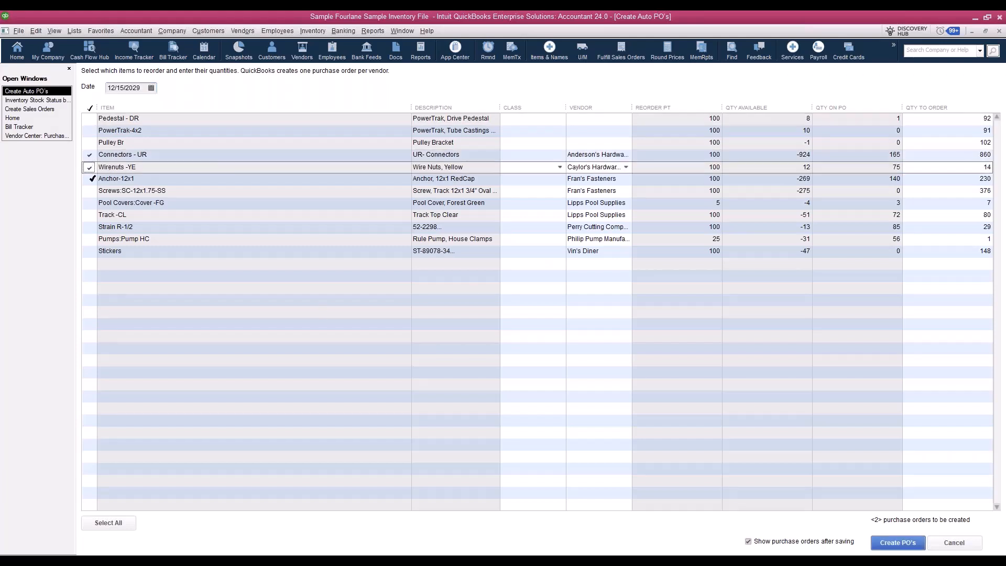
click(89, 178)
click(90, 191)
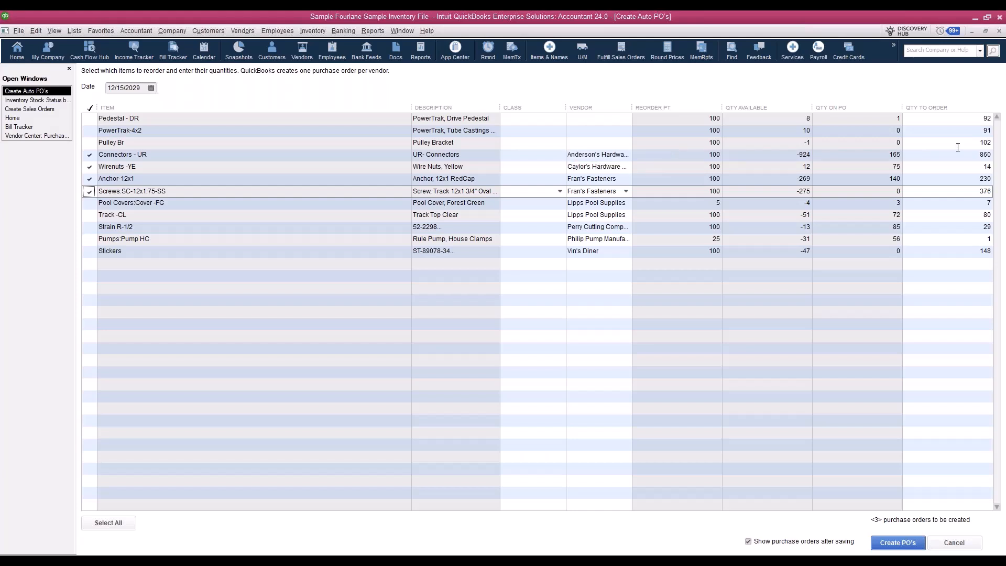
Set the quantities to order to 900 for Connectors - UR, 100 for Wirenuts -YE and 250 for Anchor-12x1
click(944, 159)
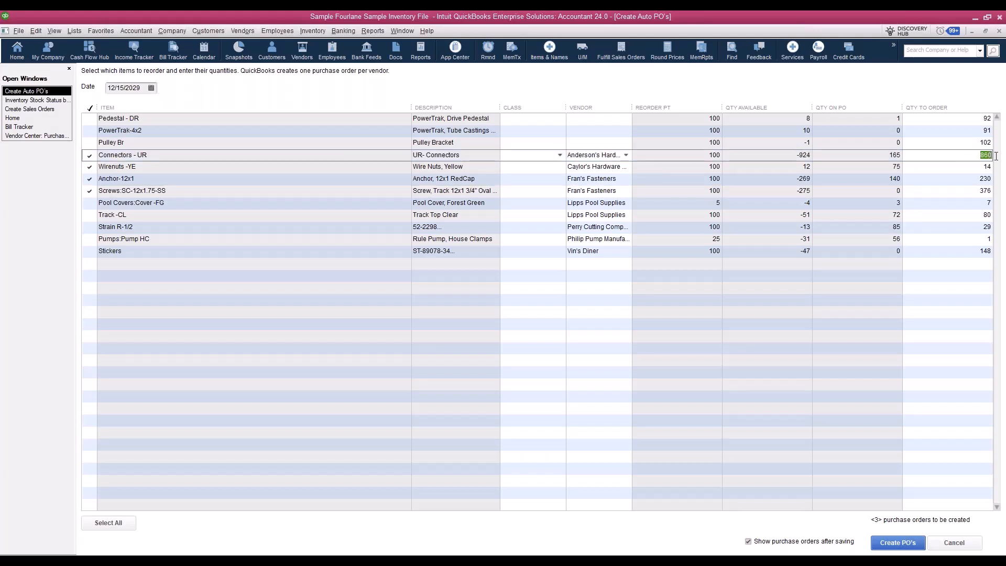
text(900)
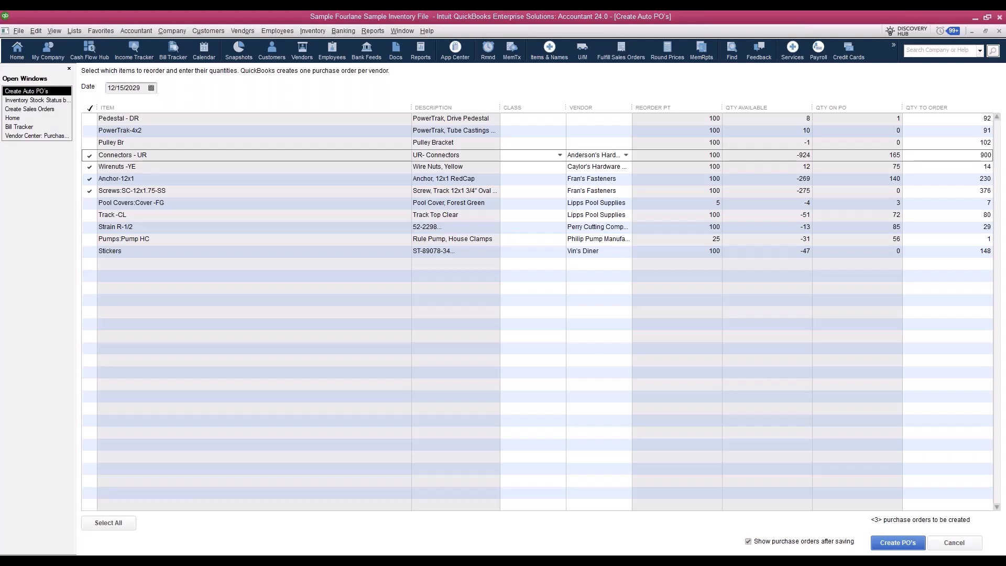
key(Down)
text(100)
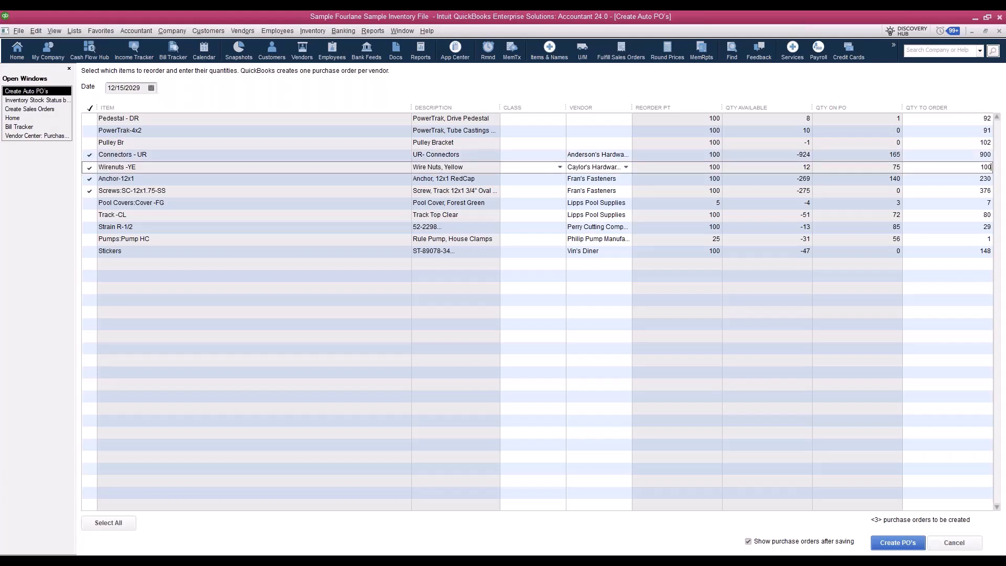
key(Down)
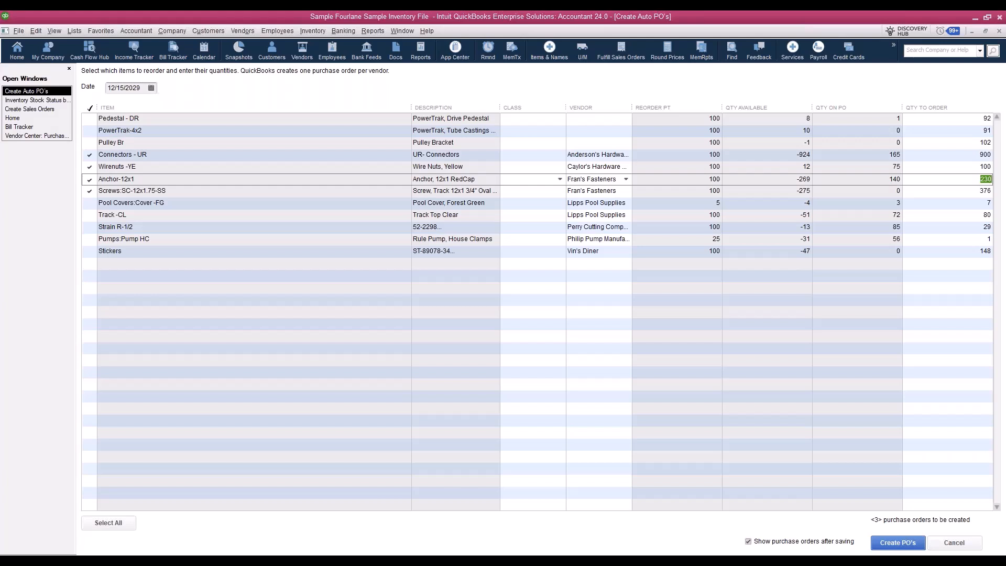
text(250)
key(Down)
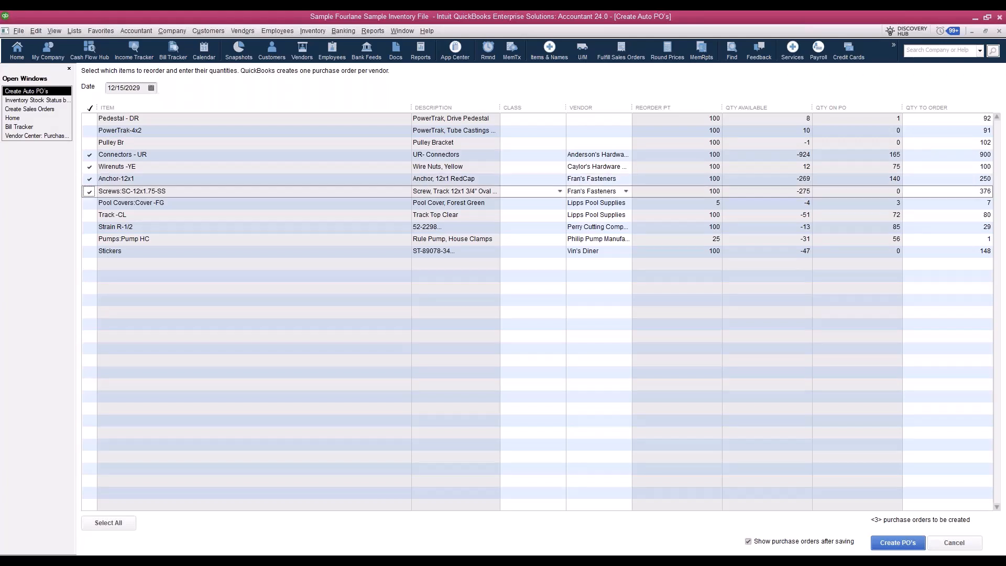
Create the automatic purchase orders for the selected items, saving them without assigned classes
click(887, 544)
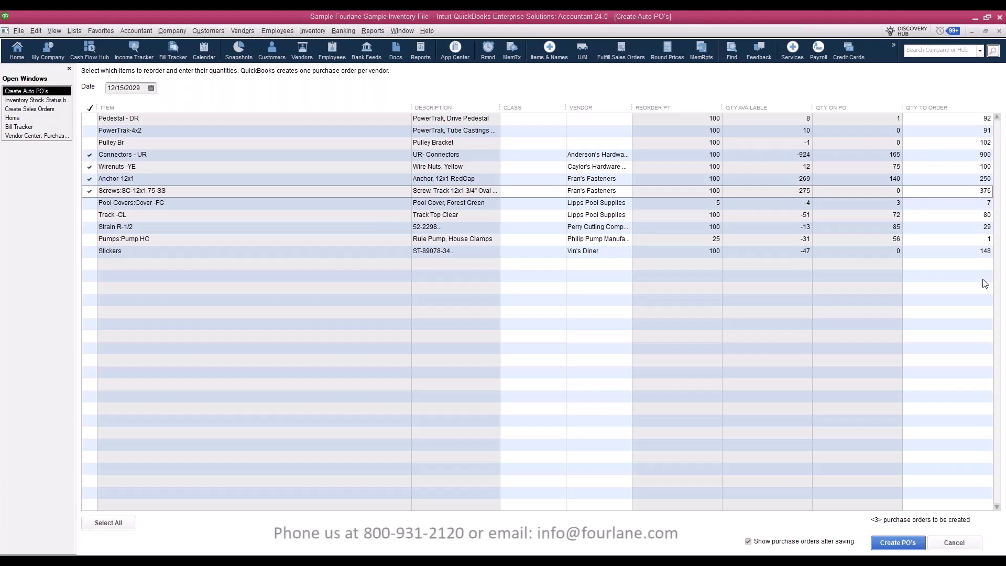
drag(652, 144, 386, 169)
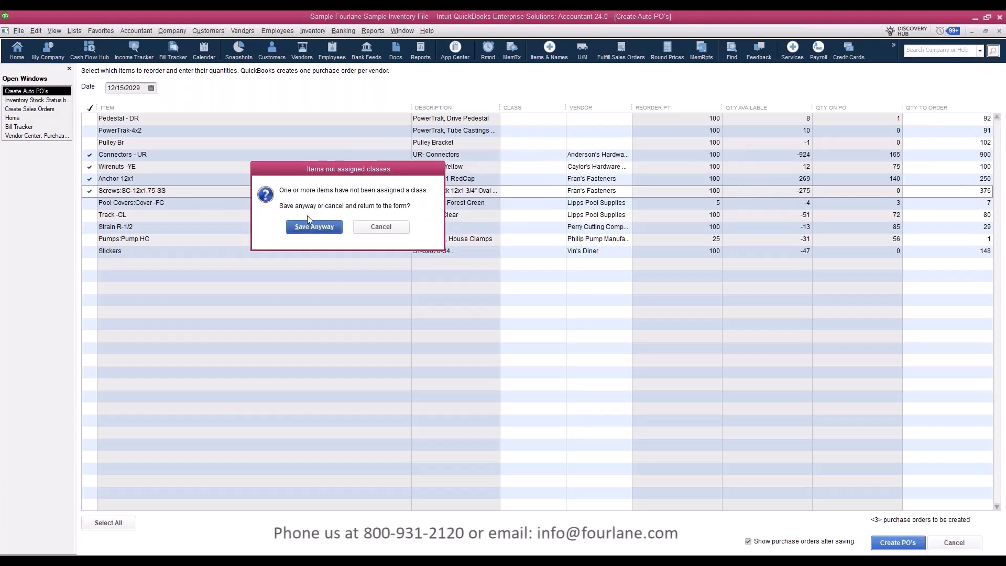
click(304, 230)
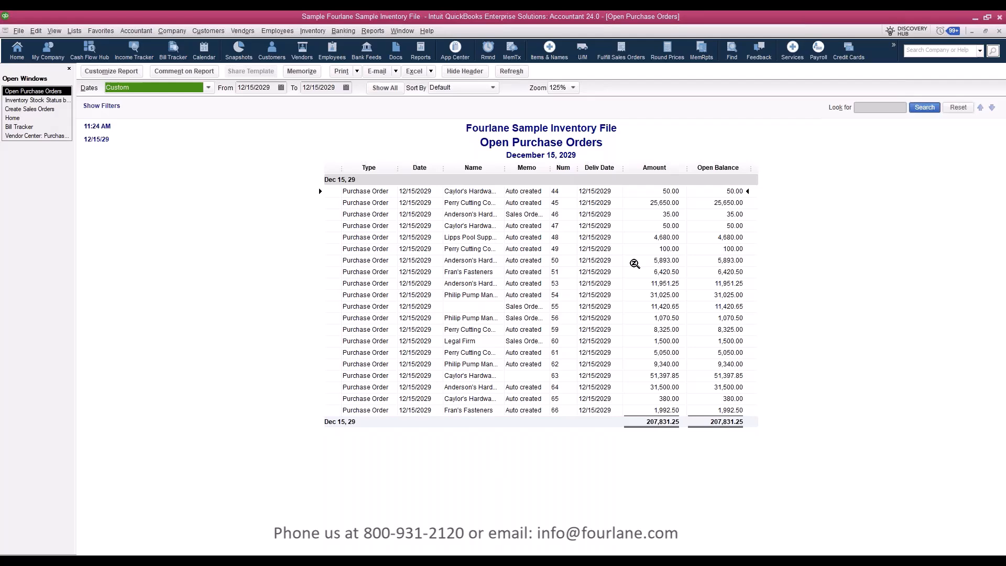
Return to the Las Wages Store # 554 sales order and widen its item column to show the full item name
click(41, 110)
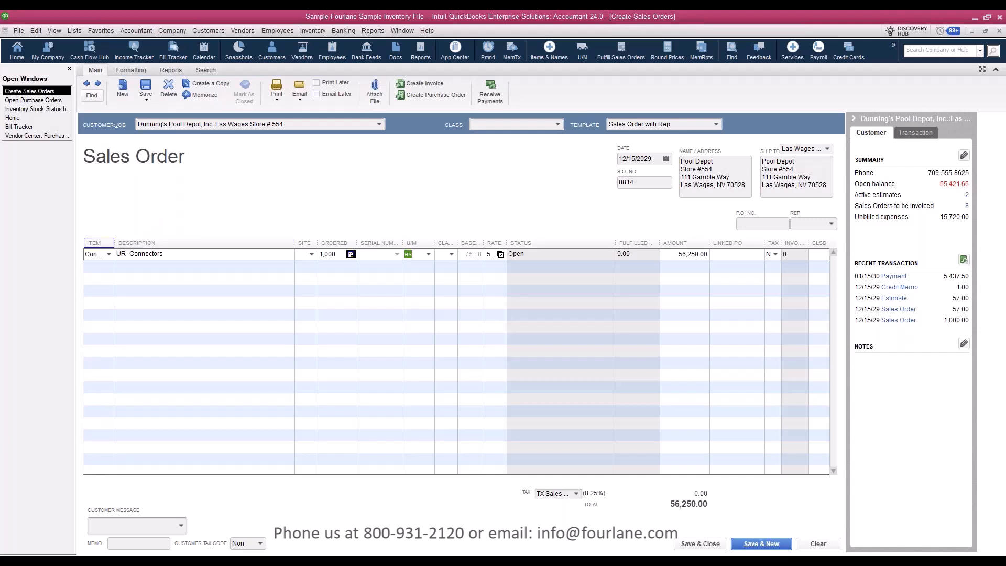
drag(115, 242, 152, 240)
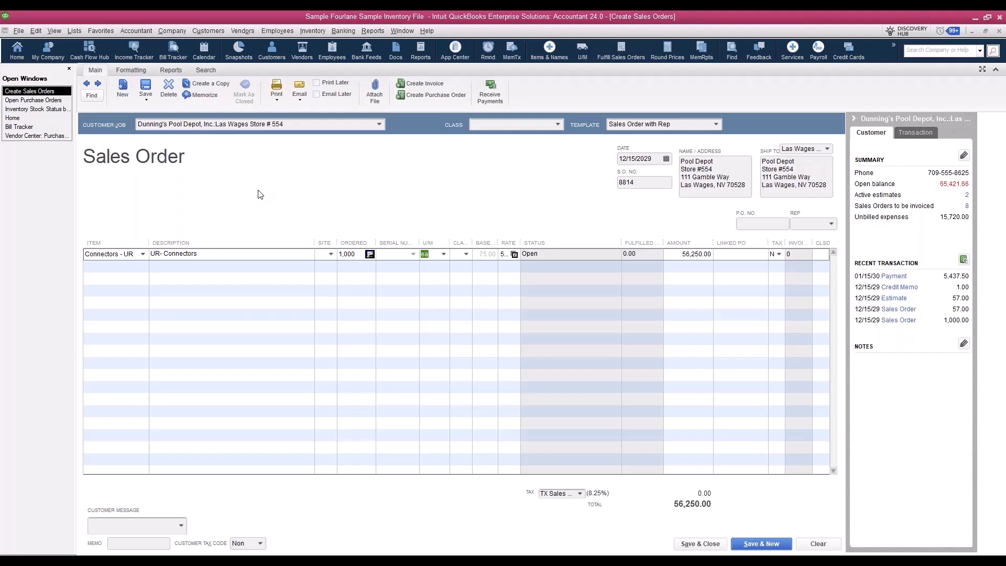
Create a purchase order from the sales order for all allowed items, drop shipped to the customer
click(431, 103)
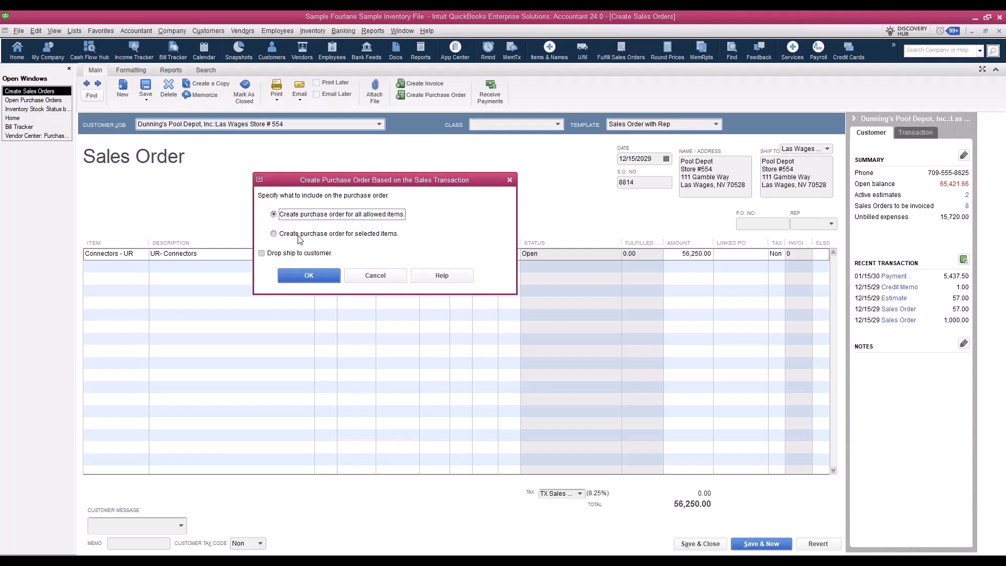
click(262, 254)
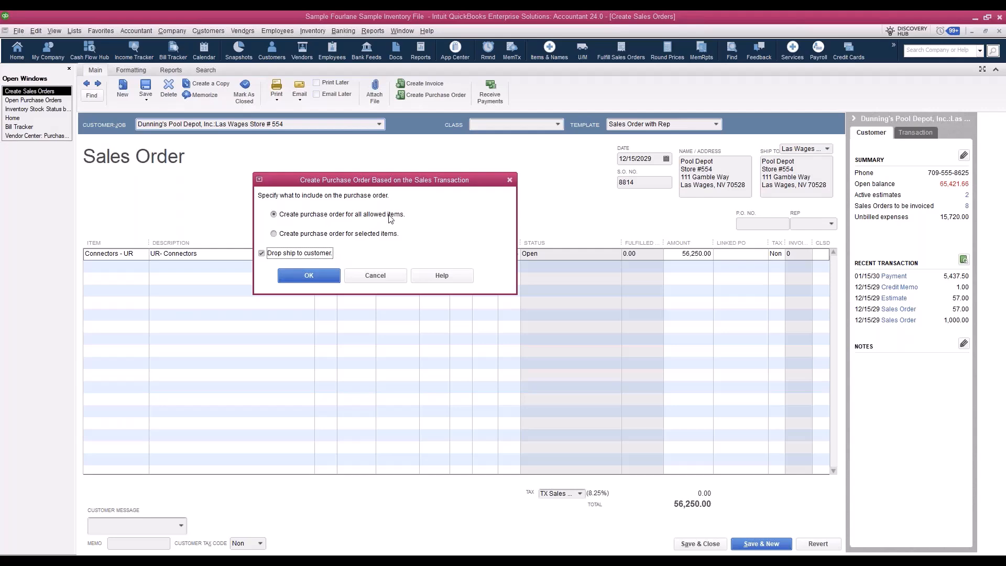
click(309, 276)
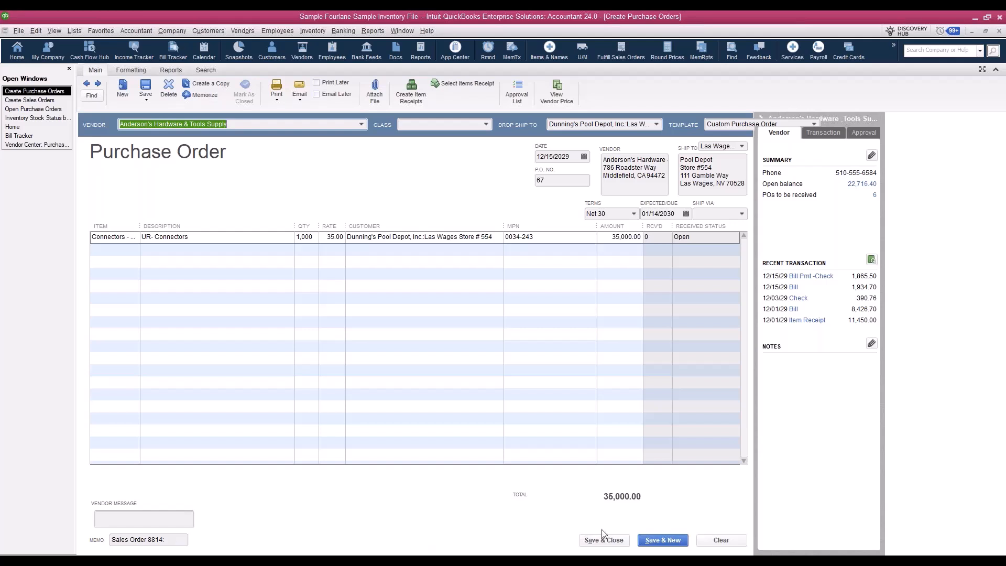
Save and close the drop-ship purchase order for Anderson's Hardware & Tools Supply and its source sales order
click(149, 86)
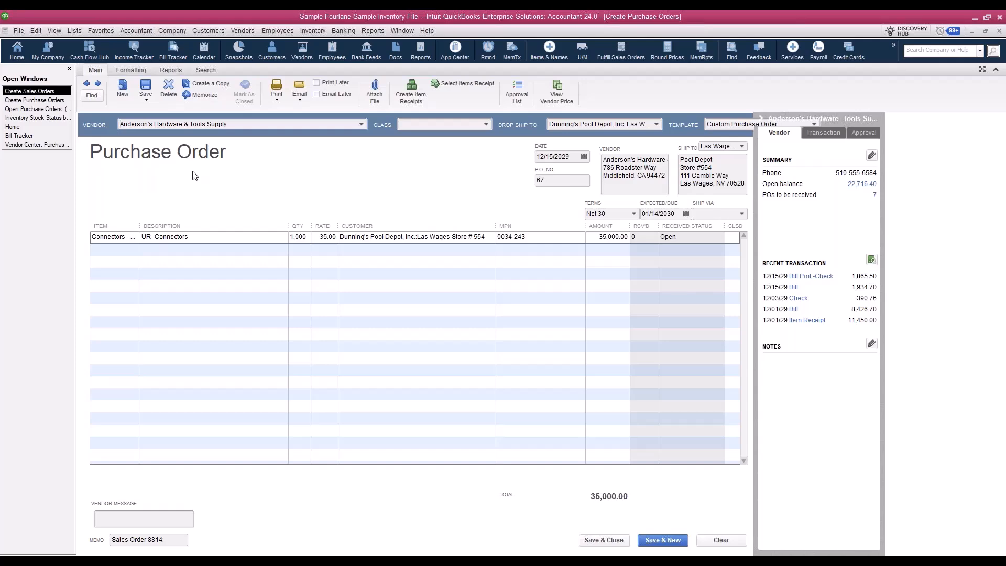
click(592, 541)
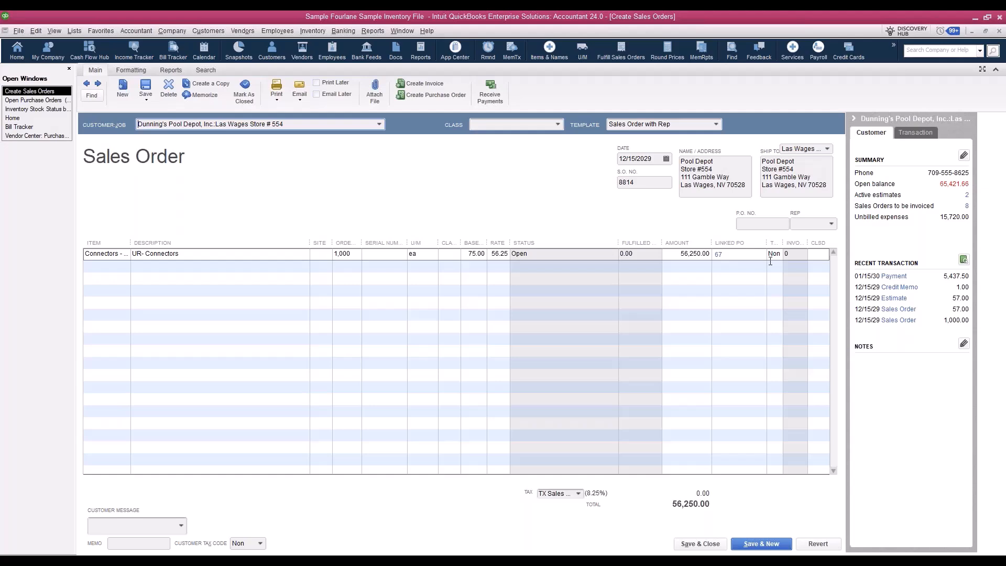
click(701, 544)
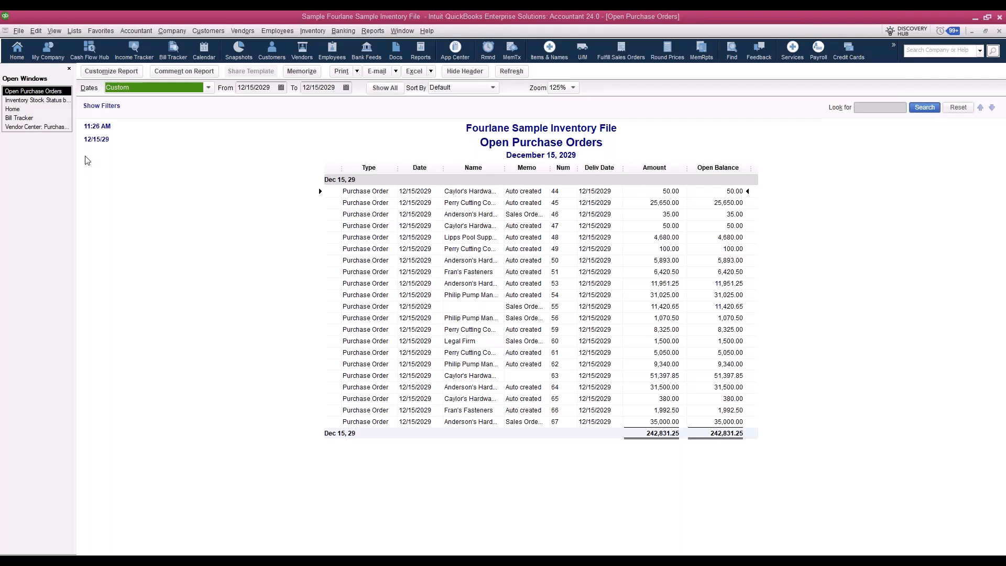
Open the Hook - SN item from the Item List, examine its global reorder point and maximum, and leave without changes
click(74, 32)
click(95, 56)
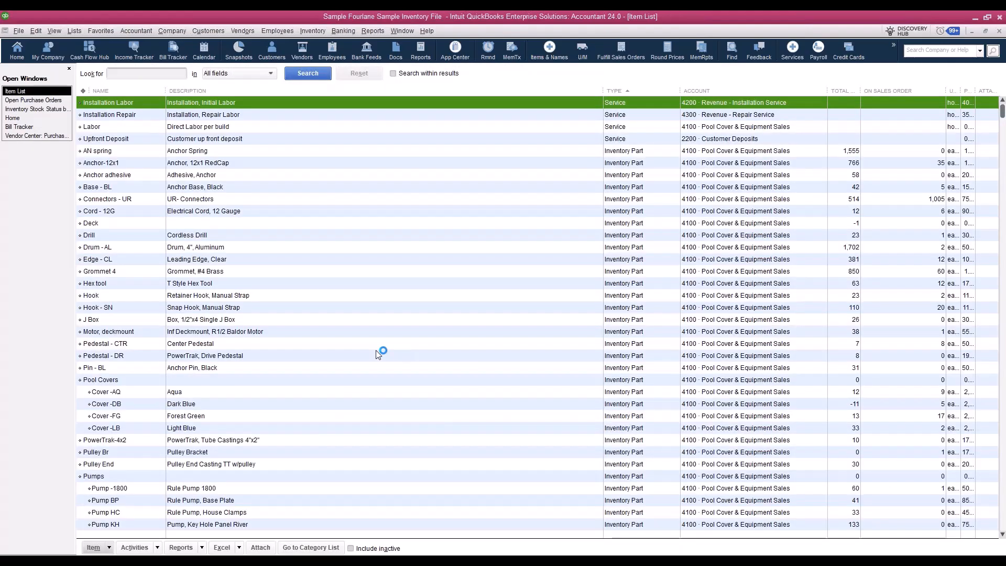
click(327, 309)
double_click(327, 309)
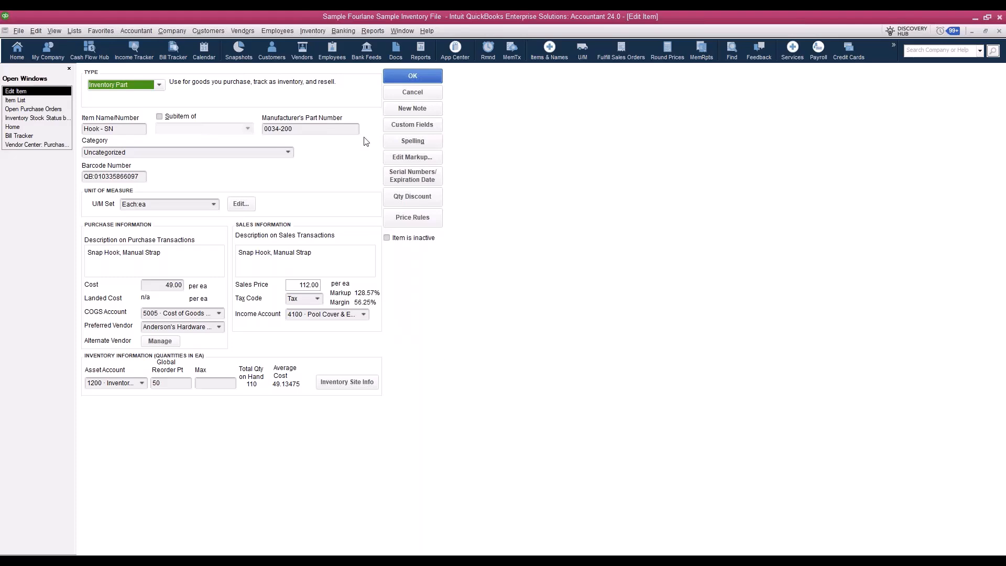
click(186, 383)
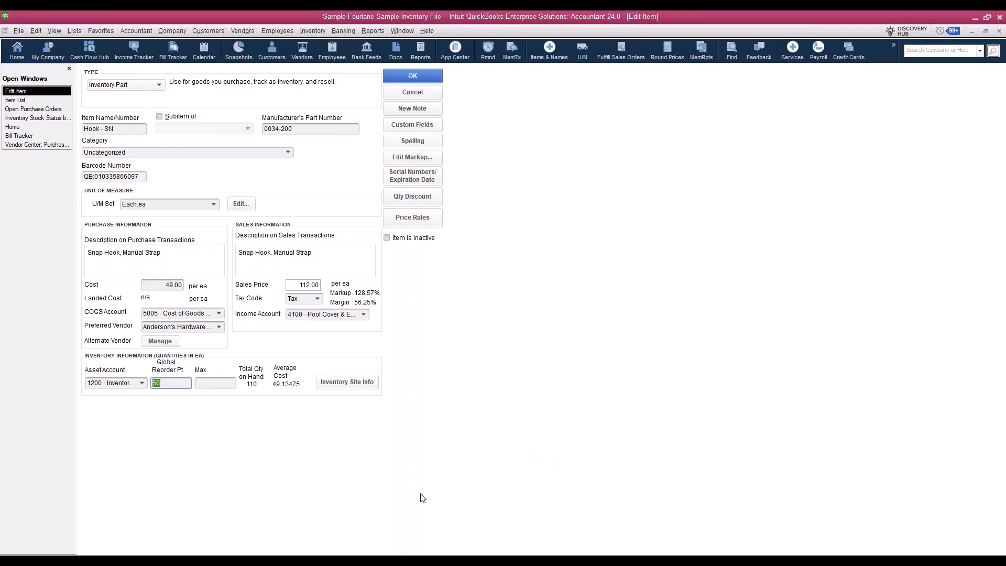
key(Tab)
click(438, 96)
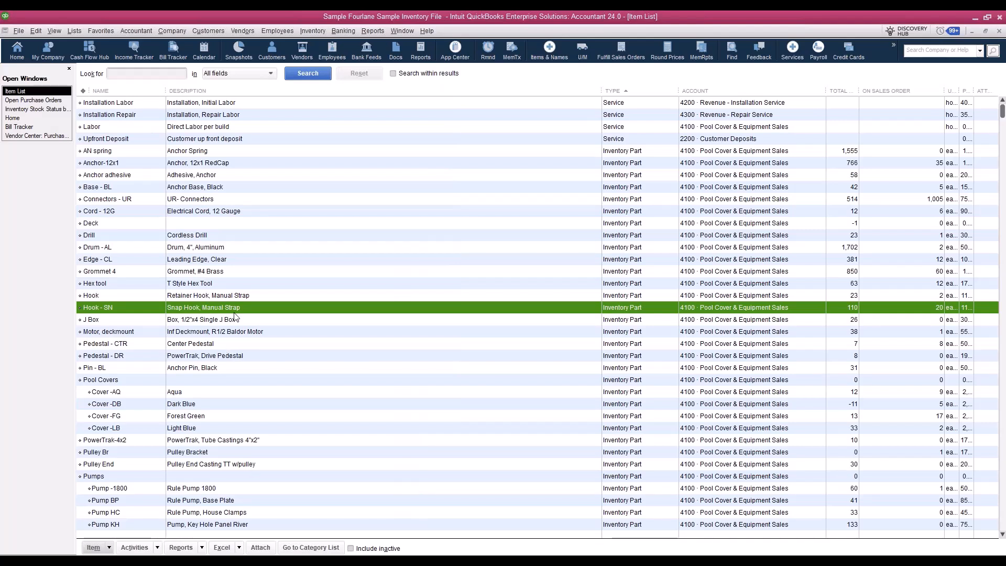
Open Add/Edit Multiple Items for the inventory parts and start customizing the displayed columns
click(110, 548)
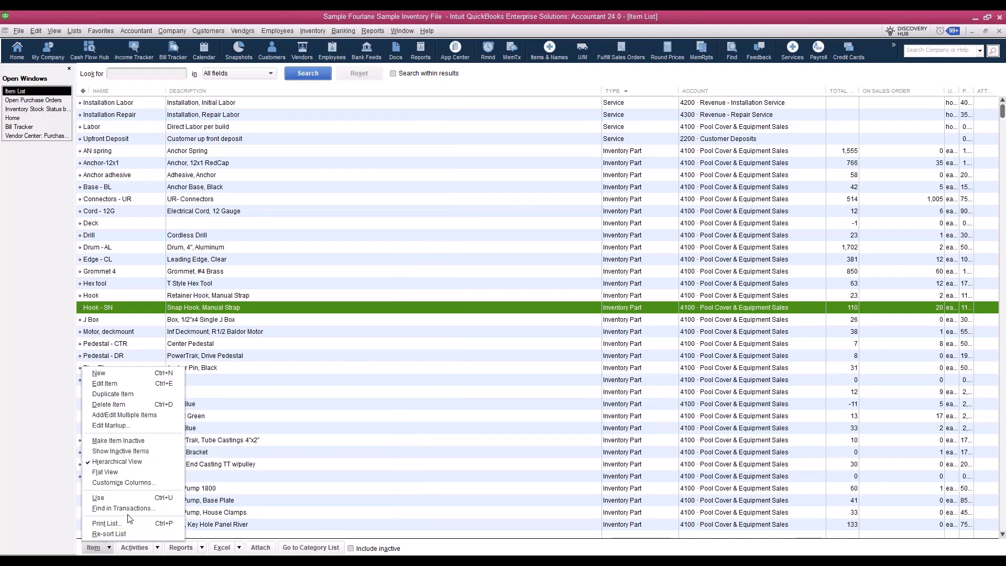
click(136, 418)
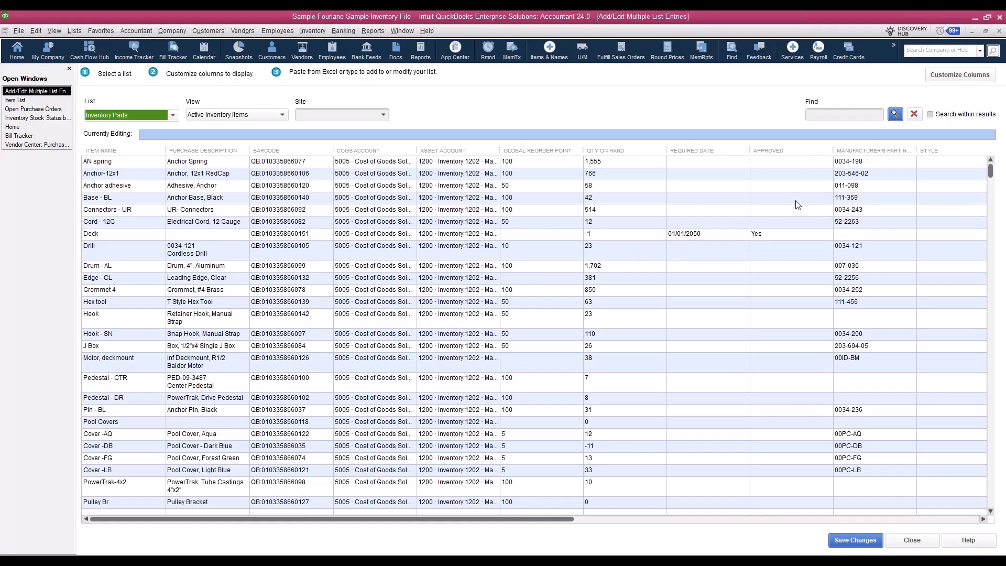
click(940, 77)
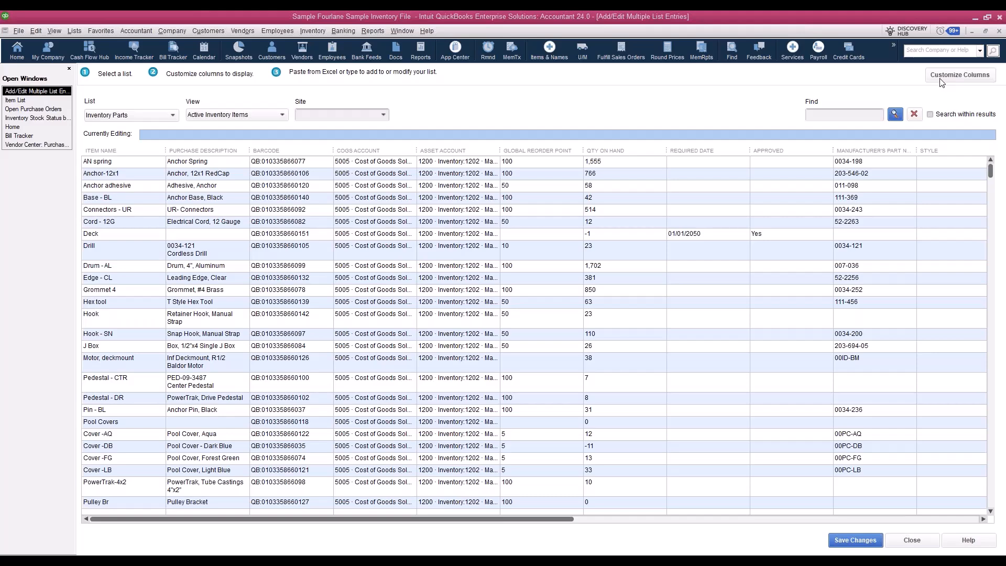
drag(942, 83, 294, 118)
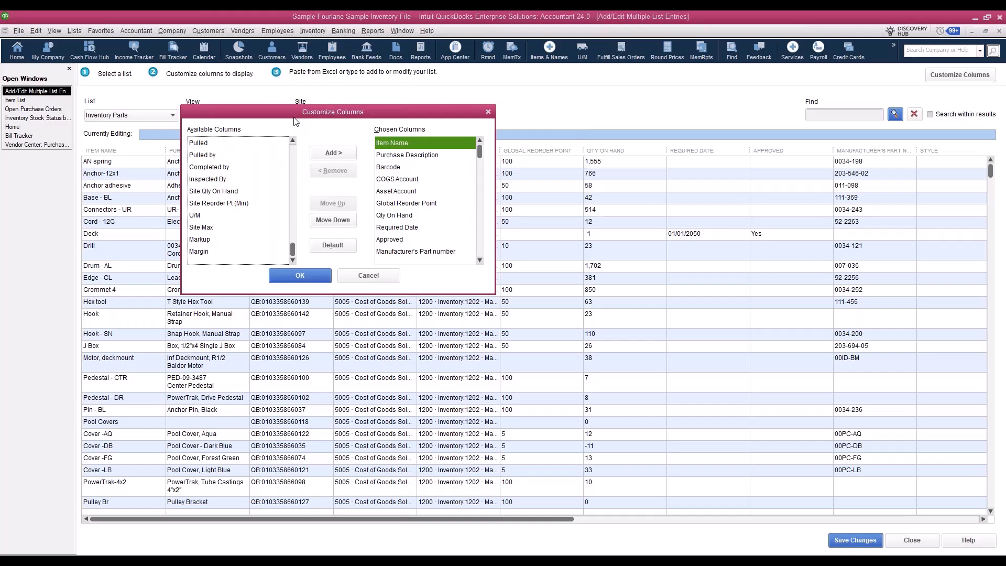
Look through the available and chosen columns and add Site Reorder Pt (Min) to the chosen ones
click(212, 207)
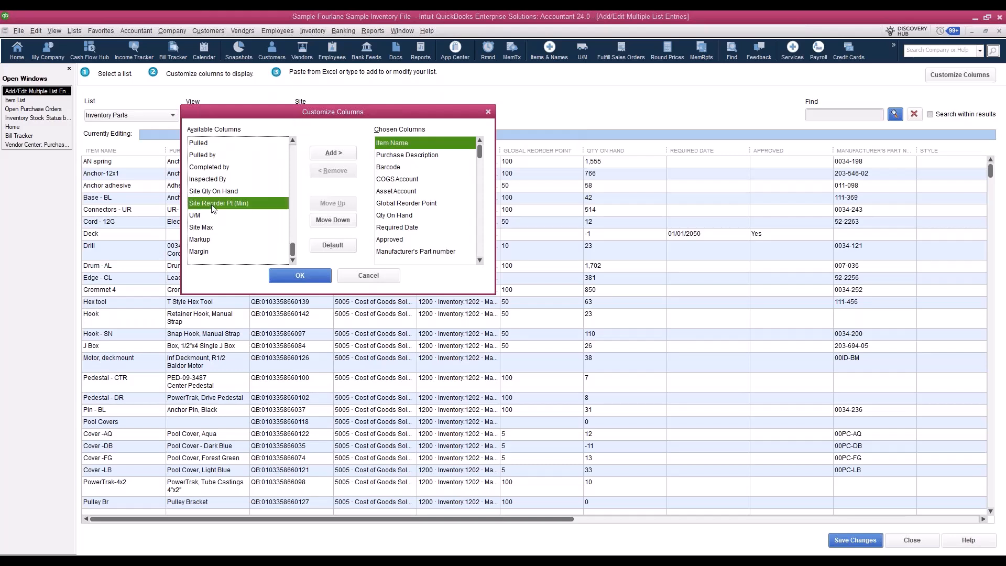
scroll(214, 202, up, 20)
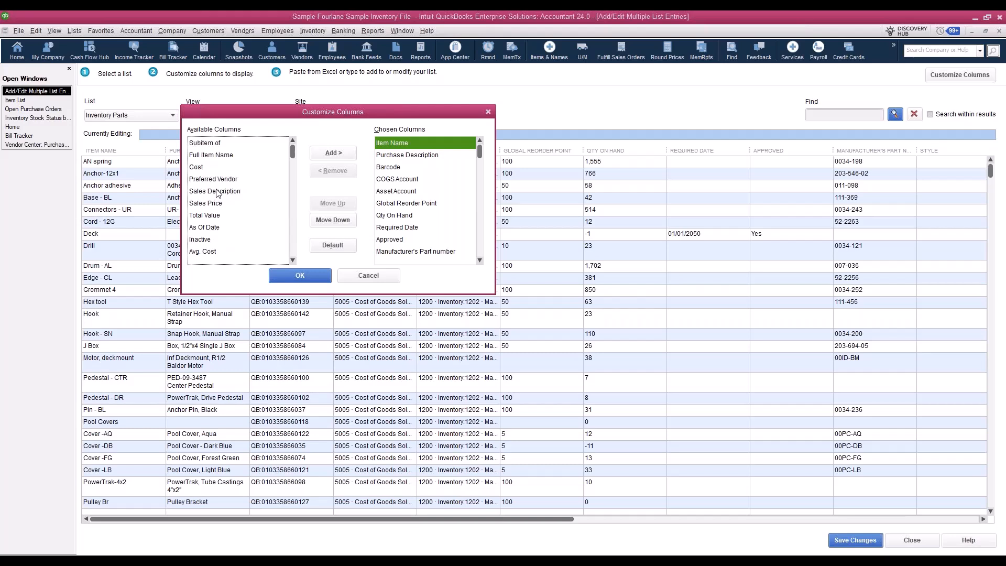
click(404, 215)
scroll(403, 222, down, 8)
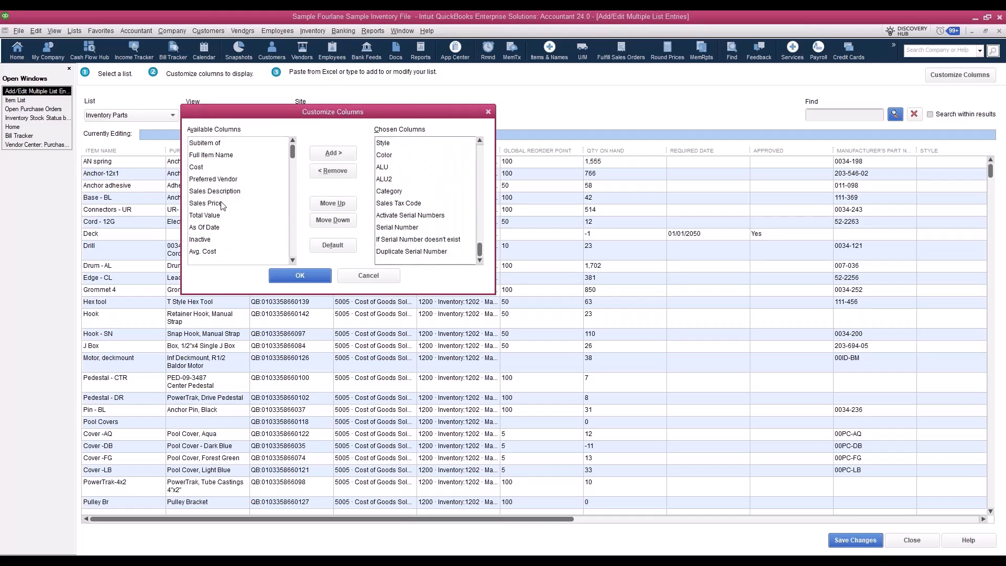
scroll(222, 205, up, 2)
click(236, 193)
scroll(236, 206, down, 4)
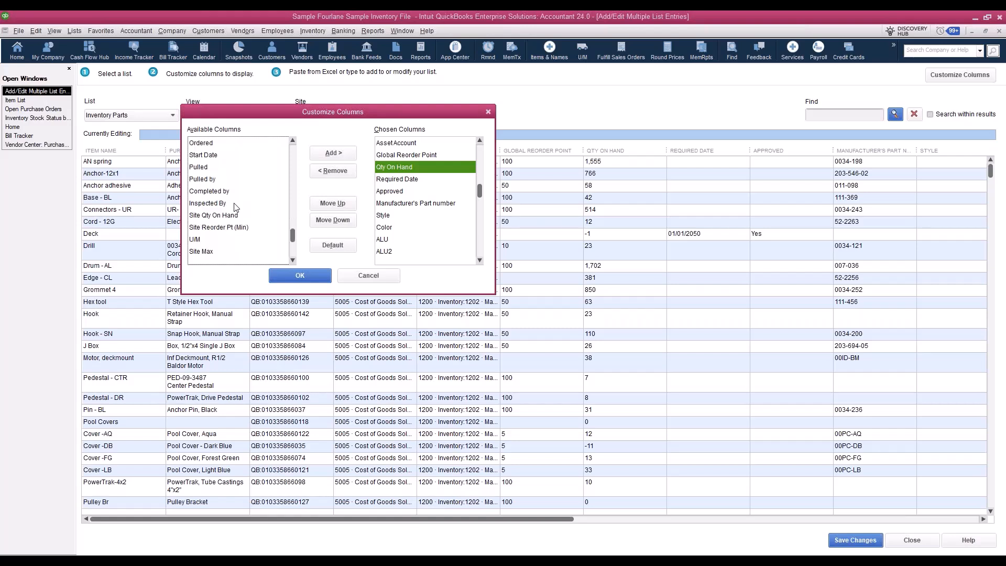
click(229, 217)
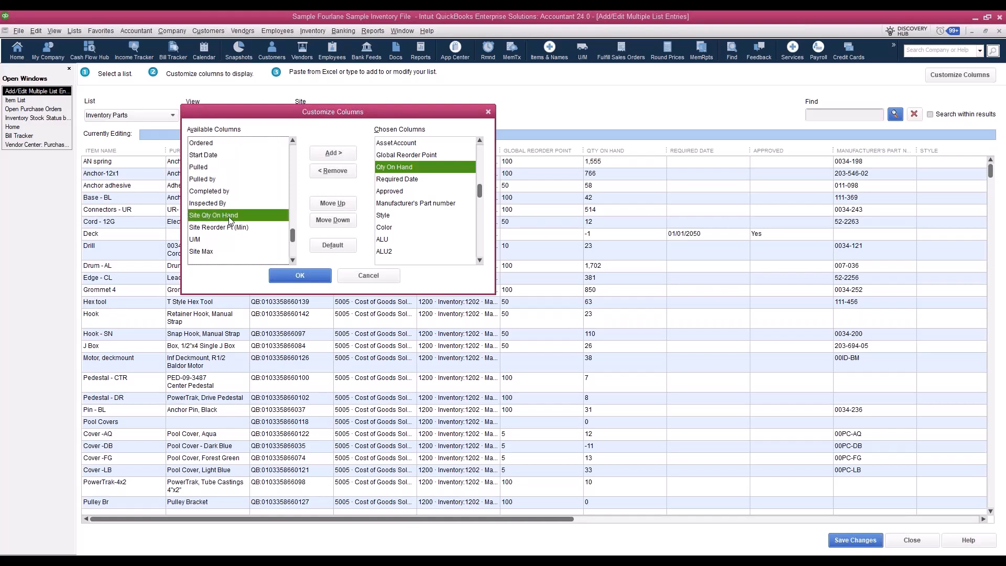
click(226, 230)
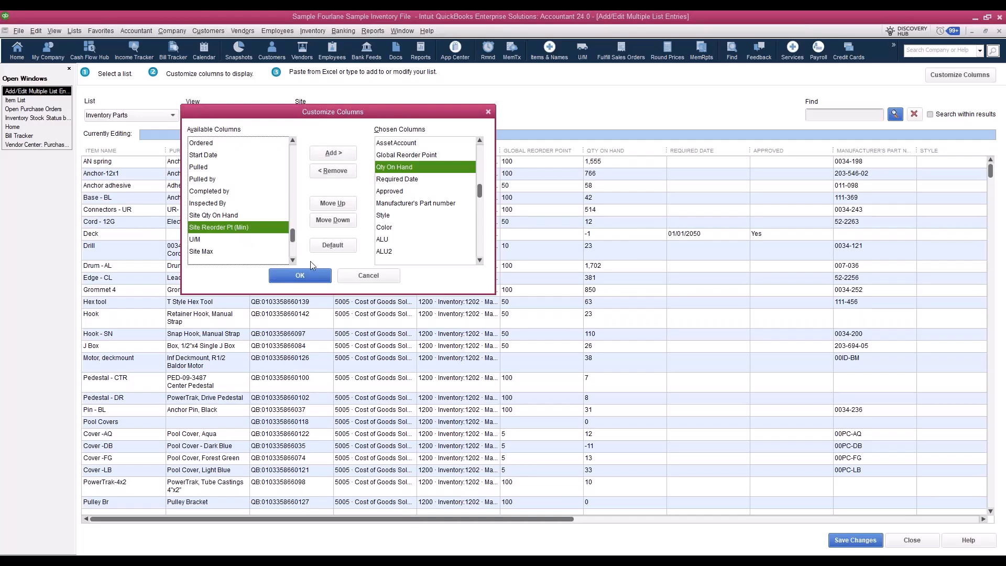
click(333, 154)
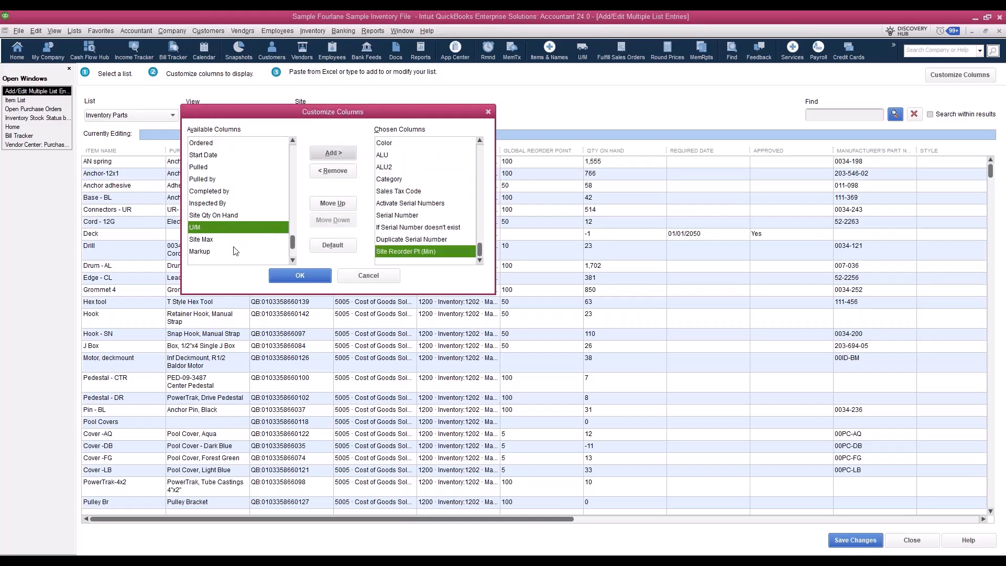
Add Site Max to the chosen columns and apply the column customization
scroll(222, 233, down, 1)
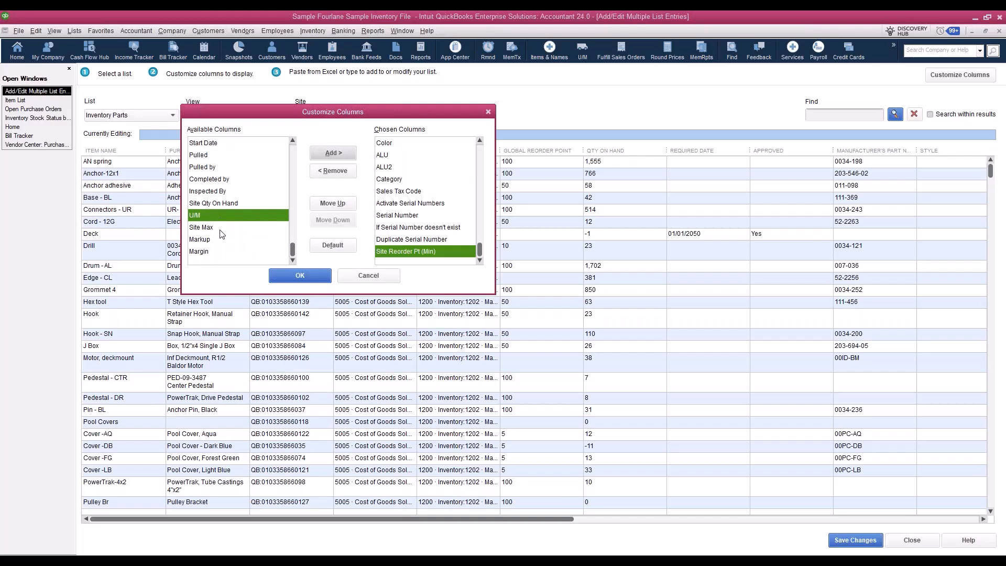
click(220, 228)
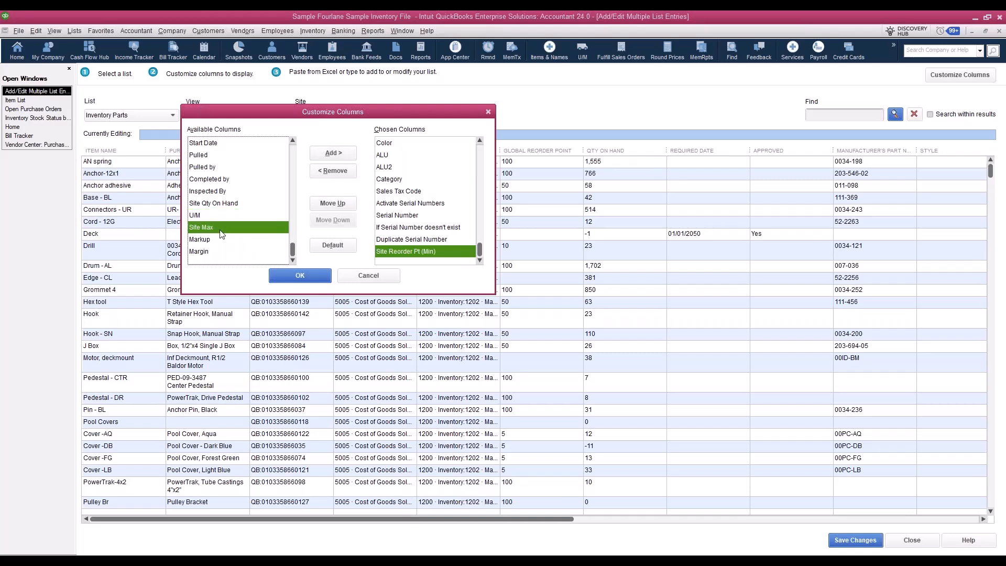
click(333, 153)
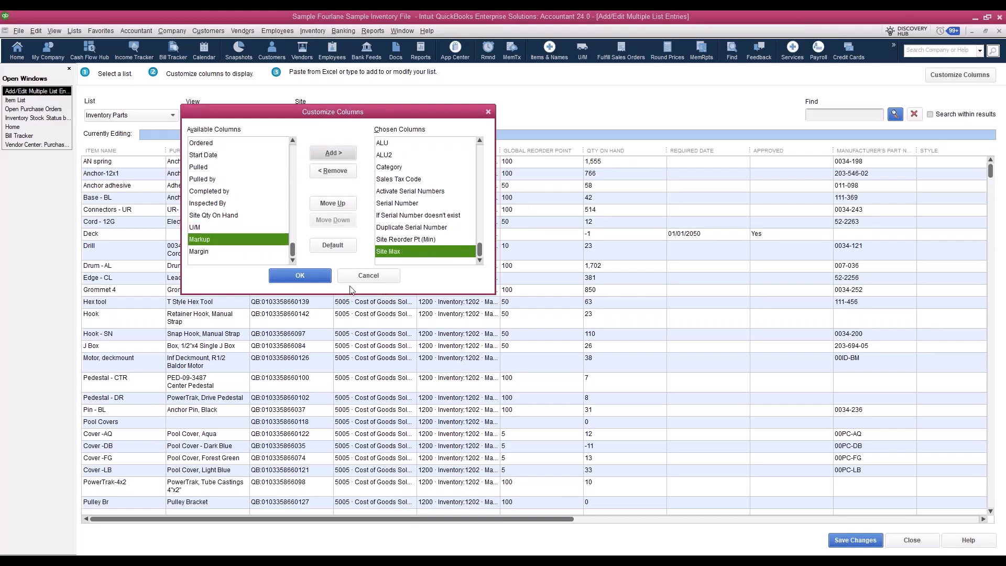
click(300, 276)
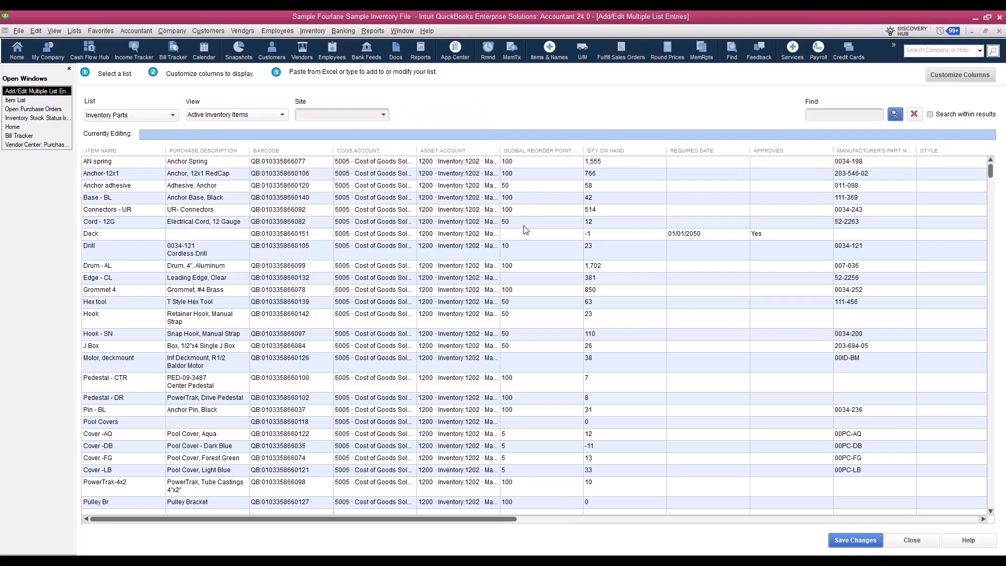
Examine the Site Reorder Pt (Min) and Site Max columns on the AN spring row, and close the multiple-item editor
drag(414, 523, 917, 523)
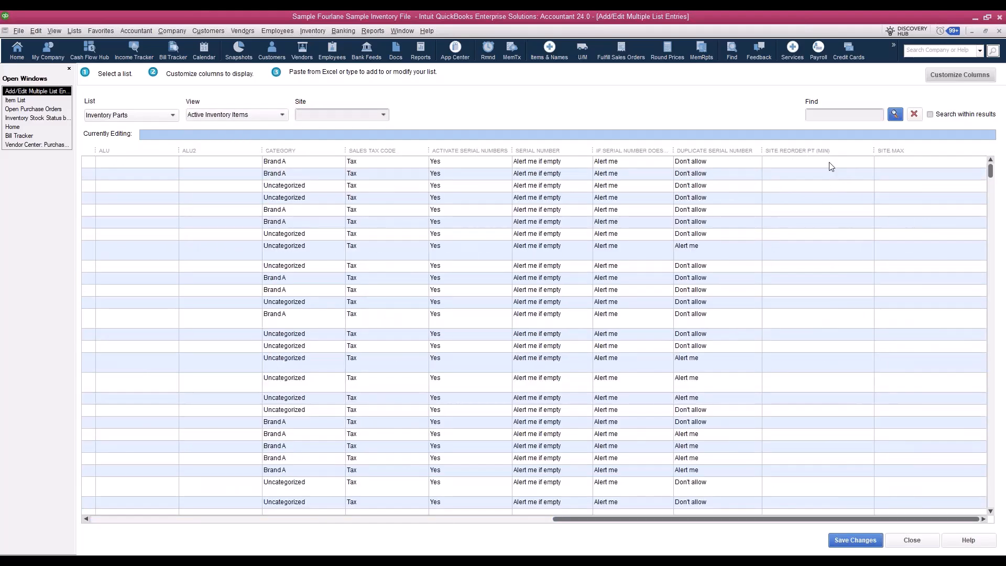
click(830, 166)
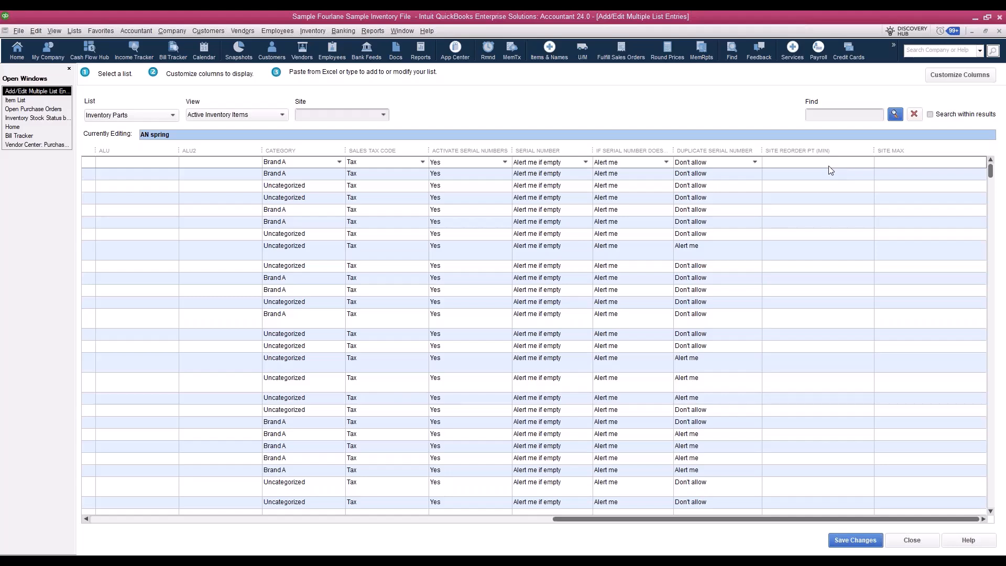
click(901, 539)
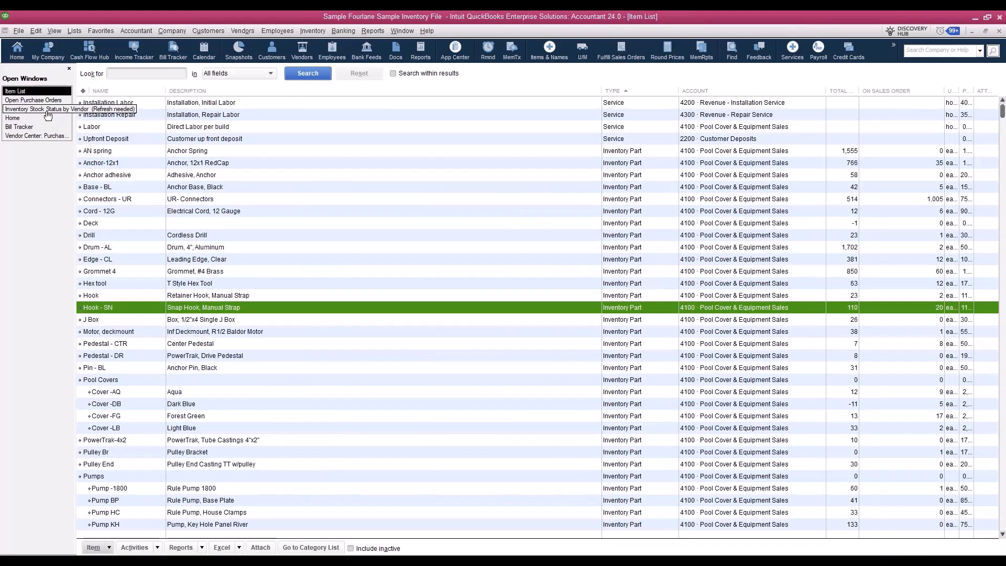
Review the Inventory Stock Status by Vendor report and open the Open Purchase Orders Detail report
click(47, 109)
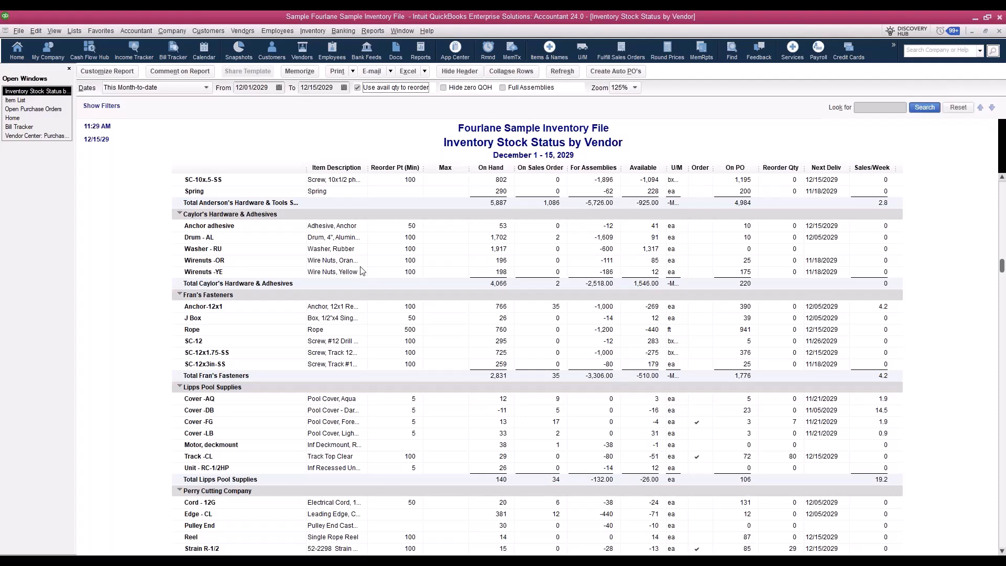
click(373, 31)
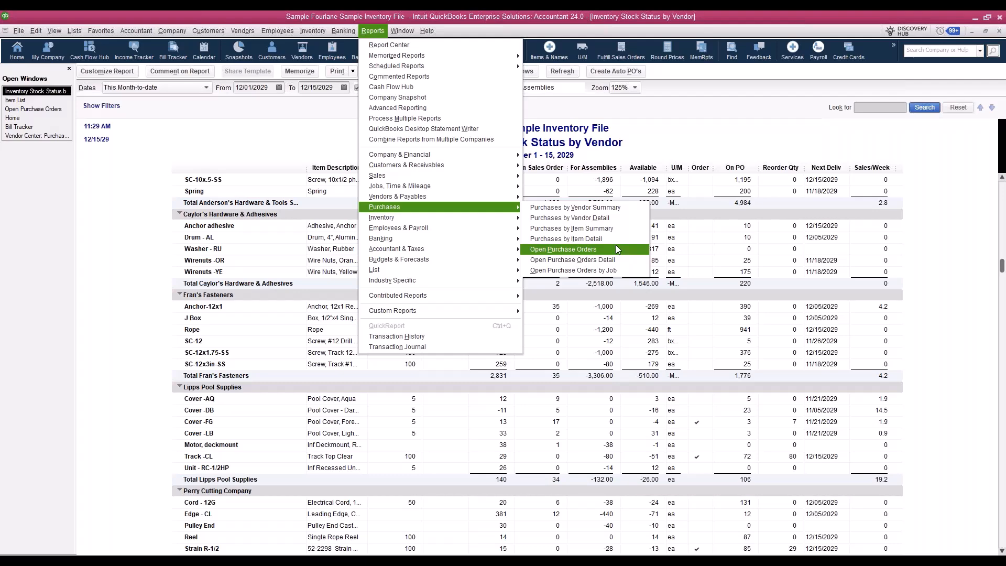
click(577, 260)
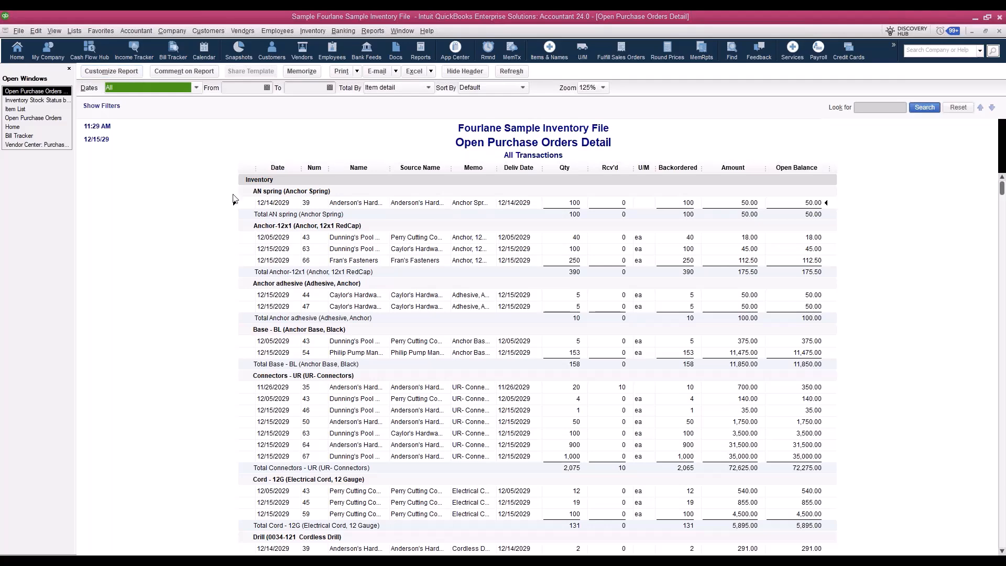
Add the Item and Item Description columns to the Open Purchase Orders Detail report and place them between Deliv Date and Qty
drag(1005, 28, 292, 140)
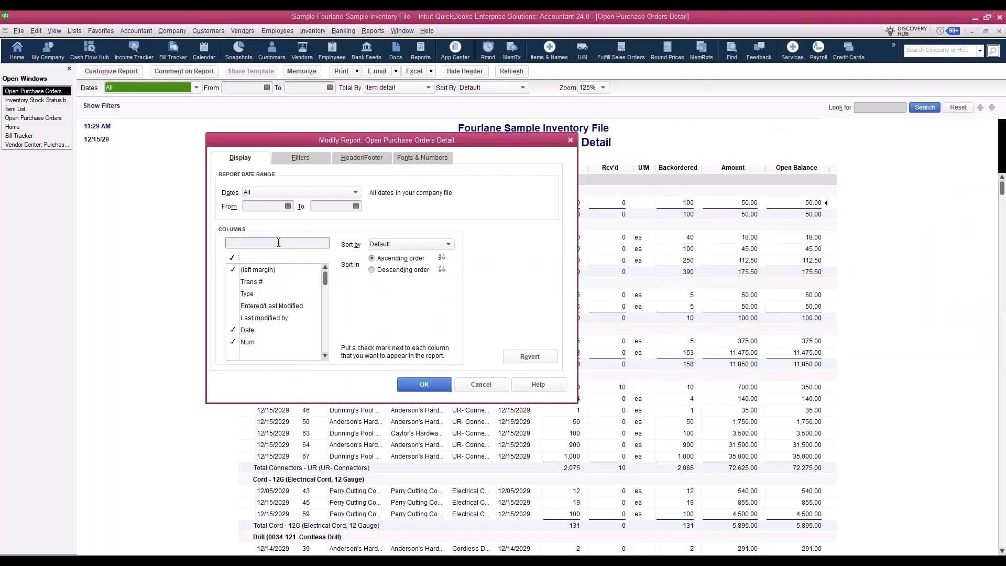
text(ite)
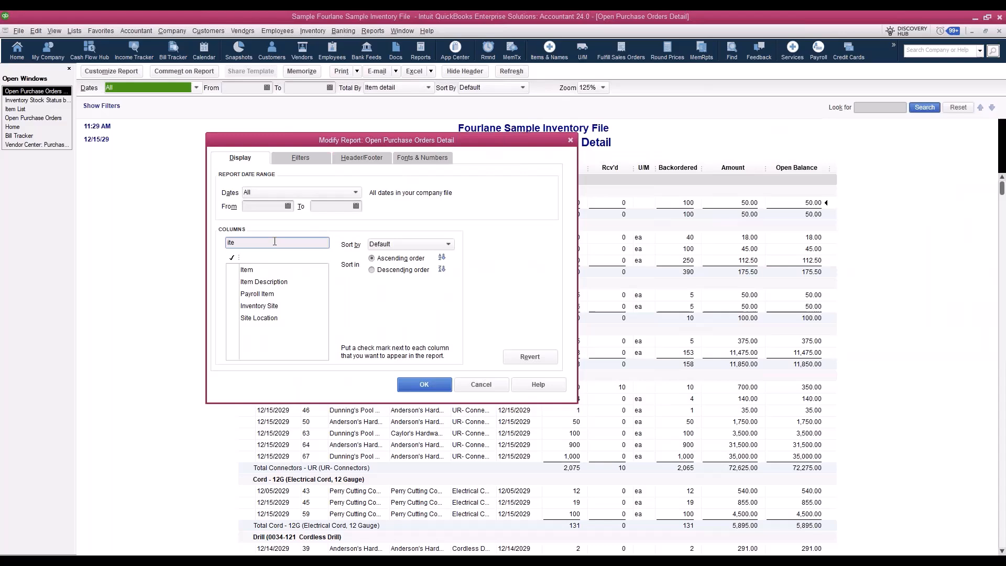
click(249, 269)
click(270, 282)
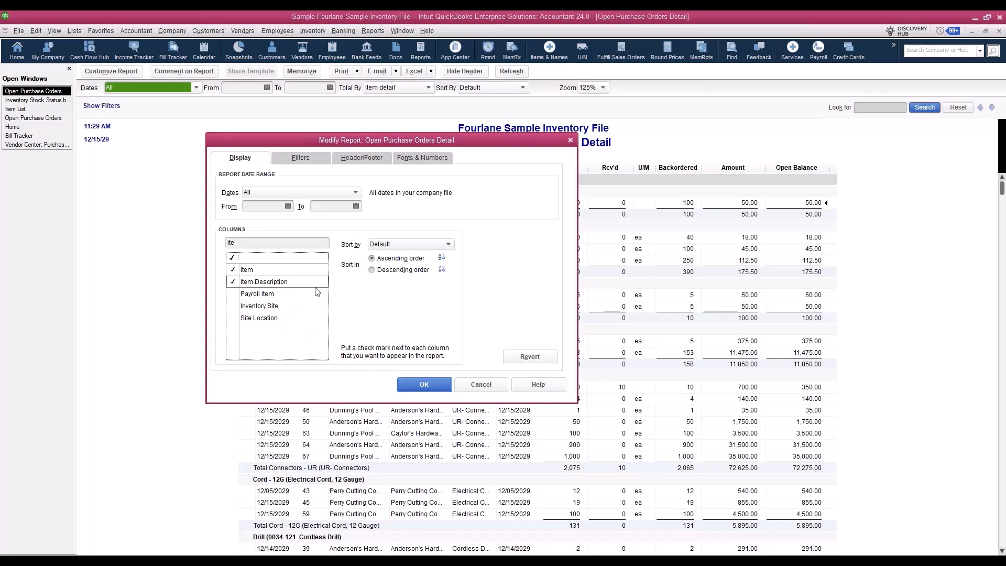
click(422, 385)
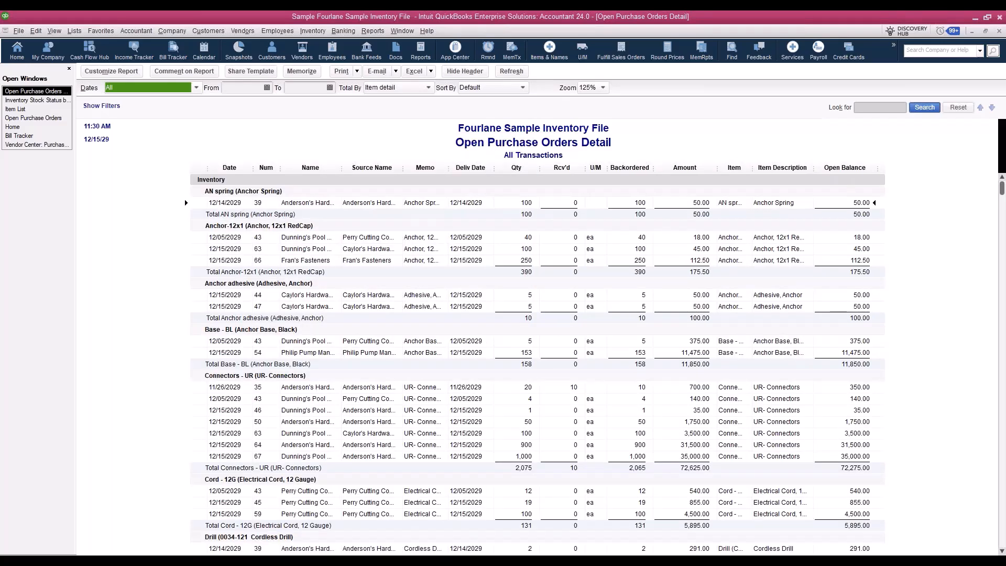
drag(731, 170, 507, 176)
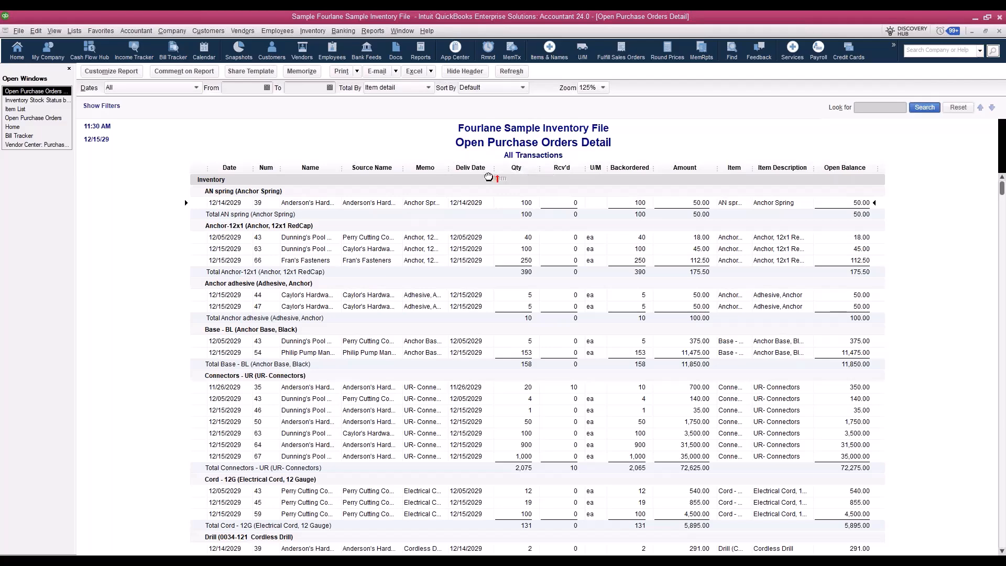
drag(782, 169, 530, 174)
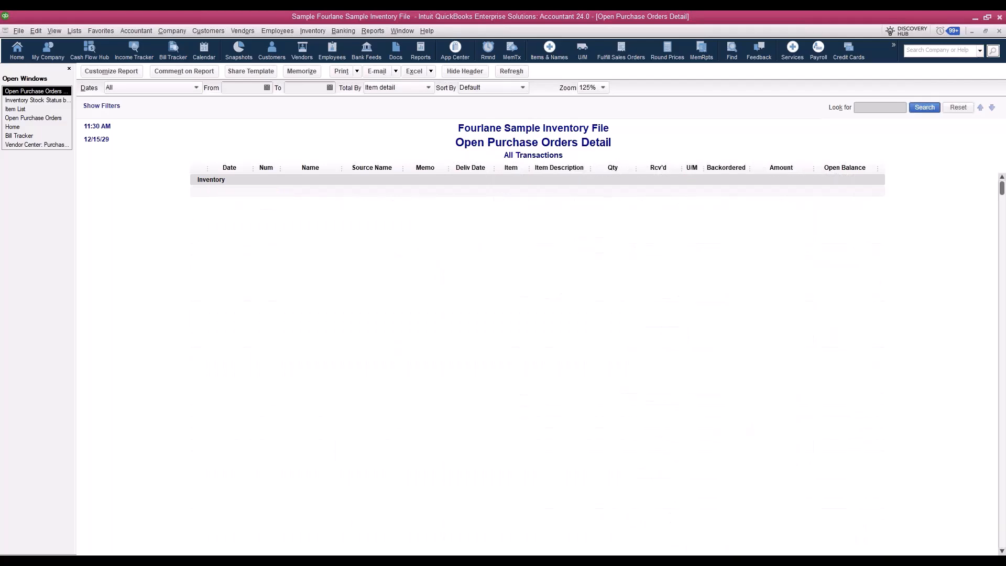